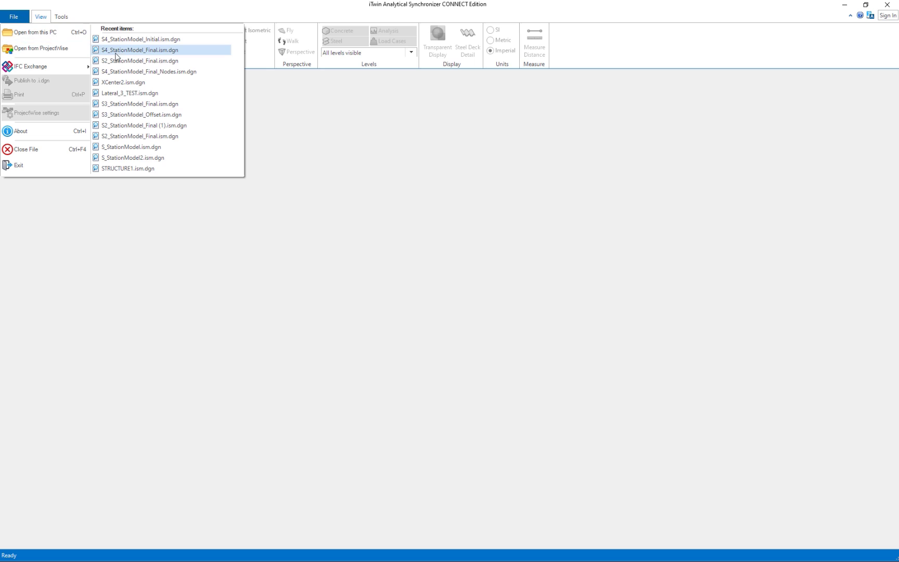
Open S4_StationModel_Final.ism.dgn from the recent items list.
left_click(124, 50)
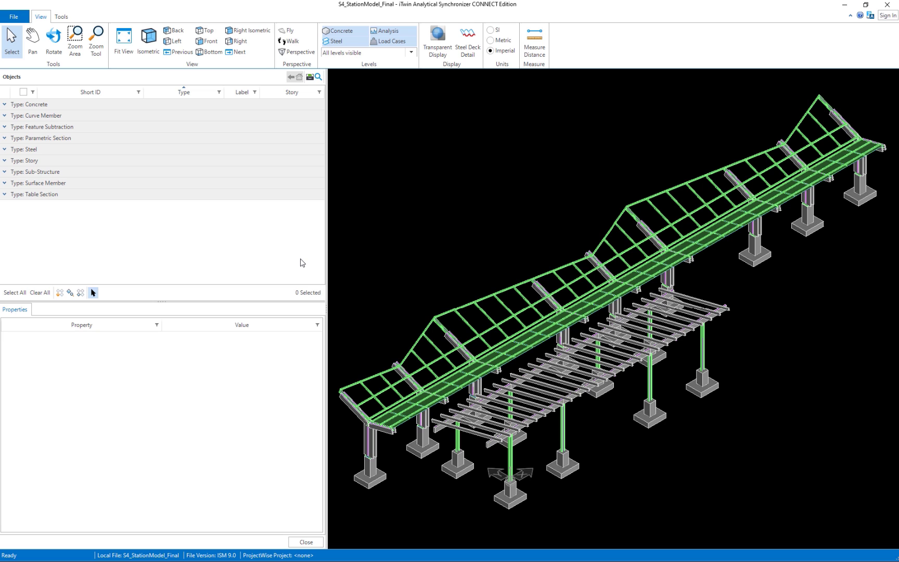
left_click(61, 18)
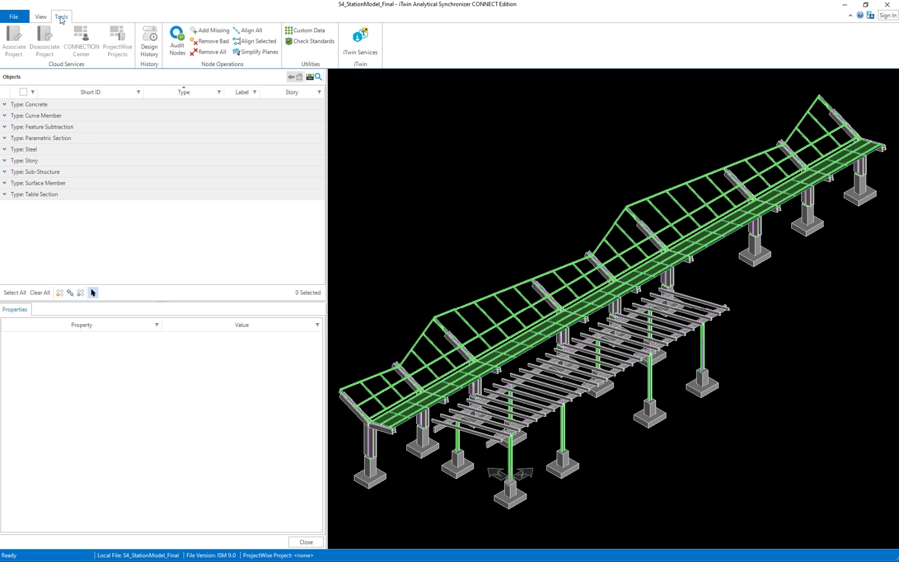
left_click(47, 19)
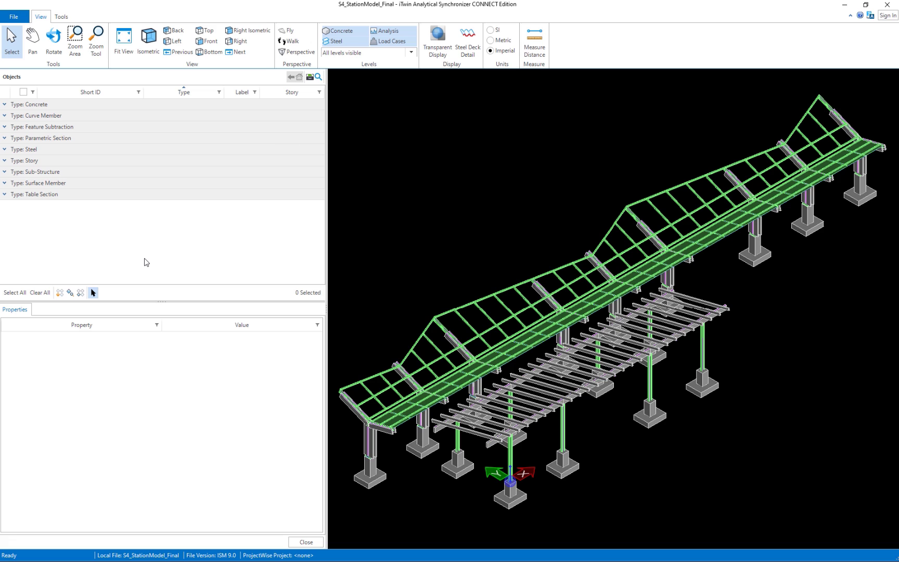
Expand the Curve Member group and check members 404-783 and 644-589 one at a time.
left_click(5, 116)
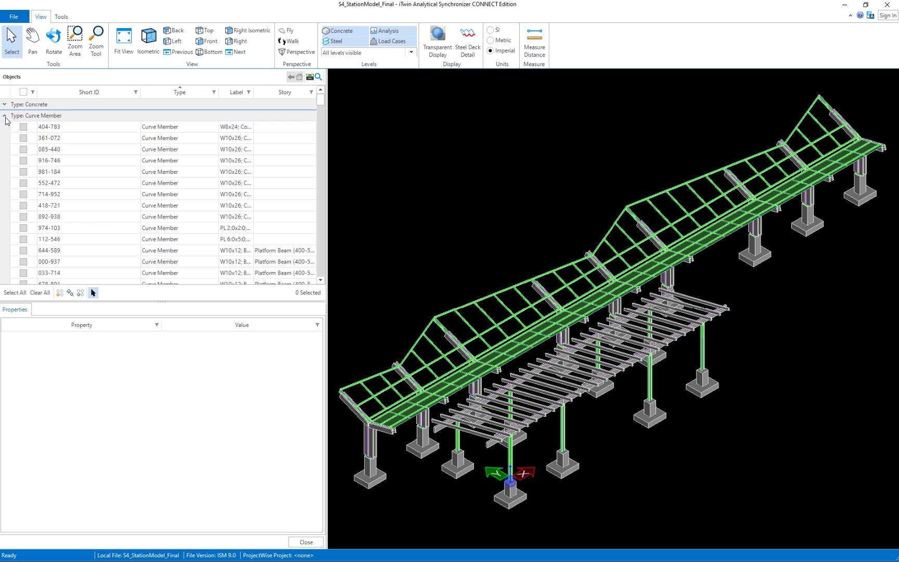
left_click(156, 129)
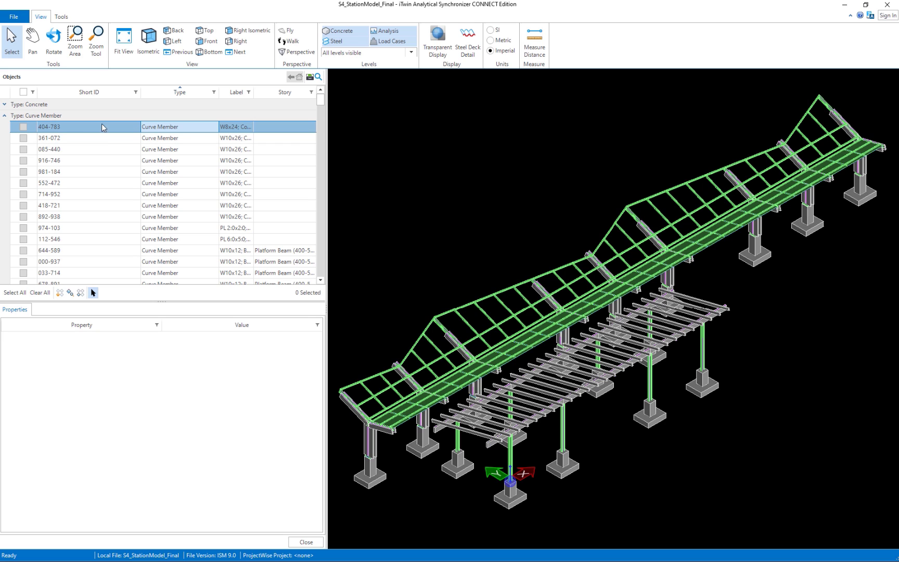
left_click(23, 128)
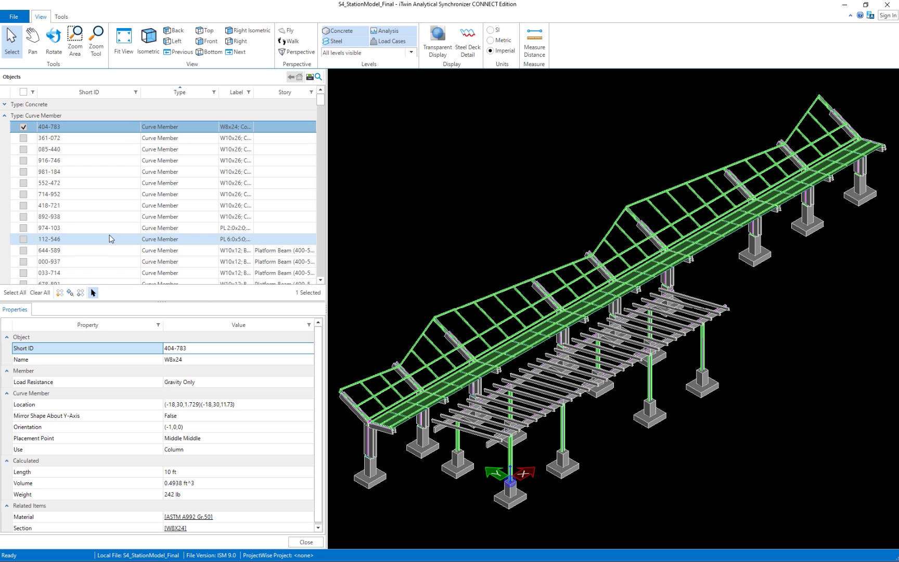
left_click(23, 127)
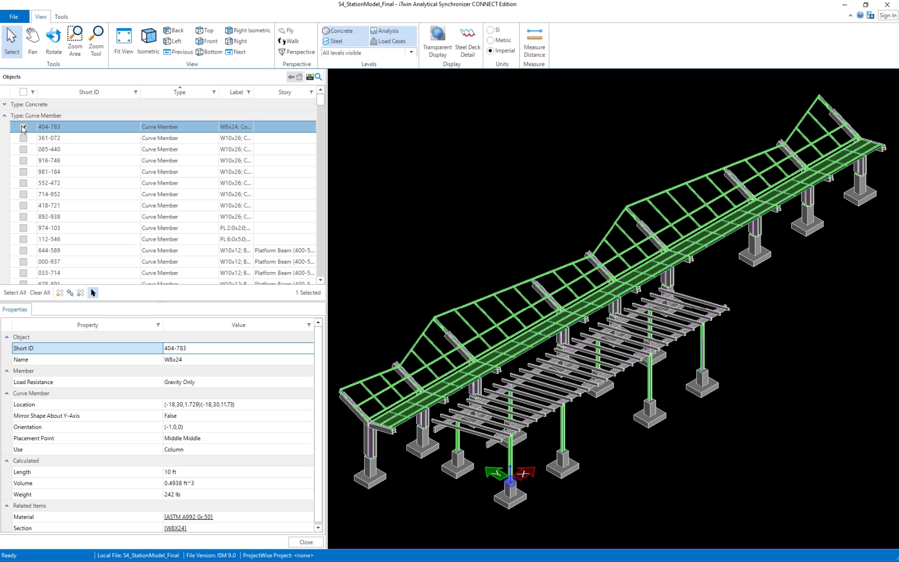
left_click(24, 250)
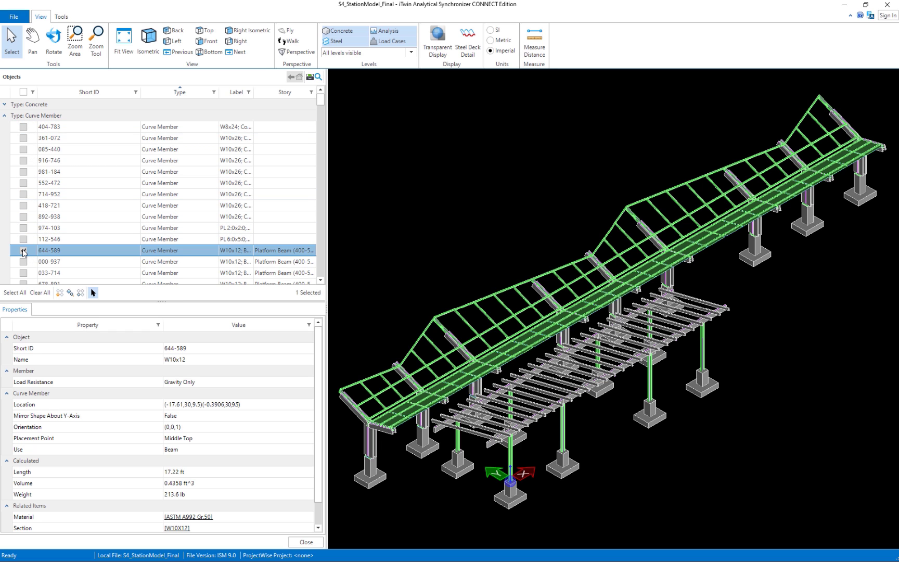
left_click(23, 250)
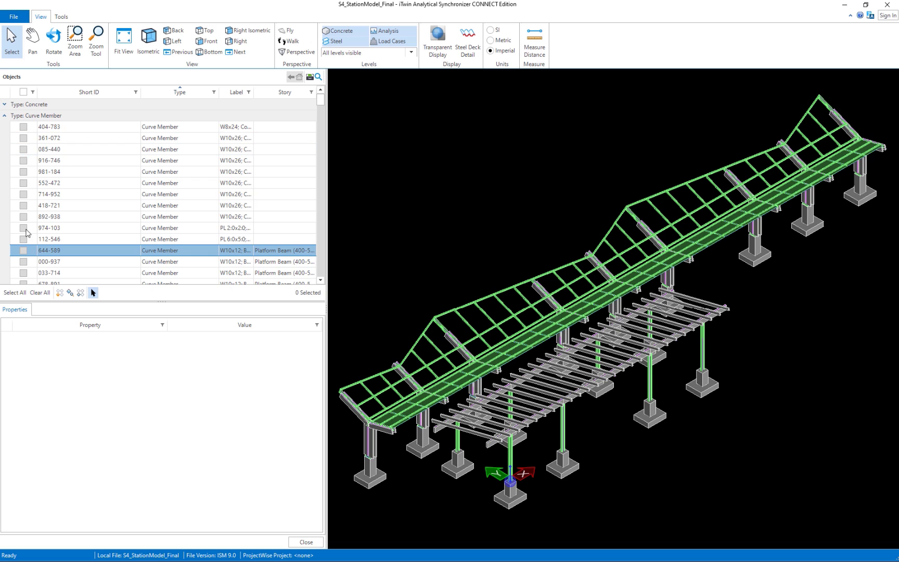
Select roof beam 032-643 and review its Location, Load Resistance and Name properties.
left_click(487, 298)
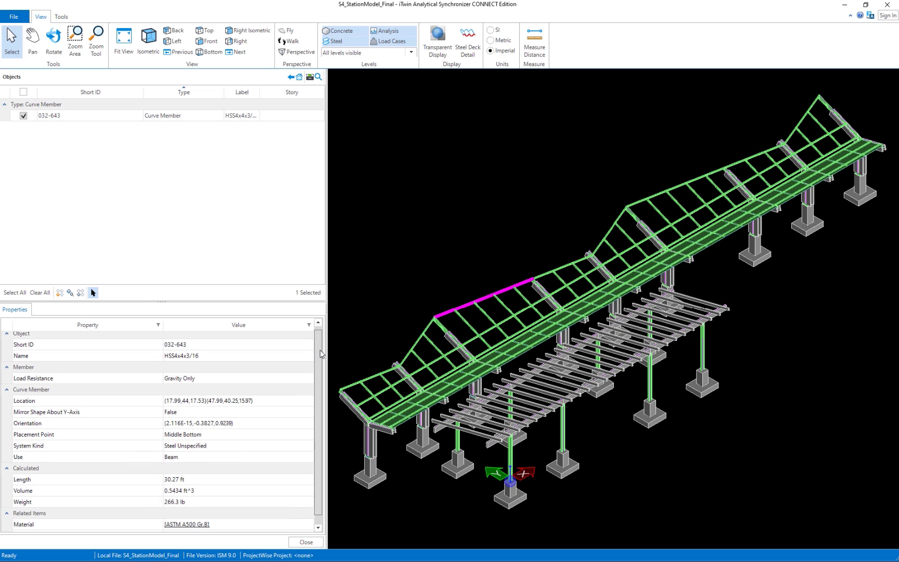
left_click(212, 405)
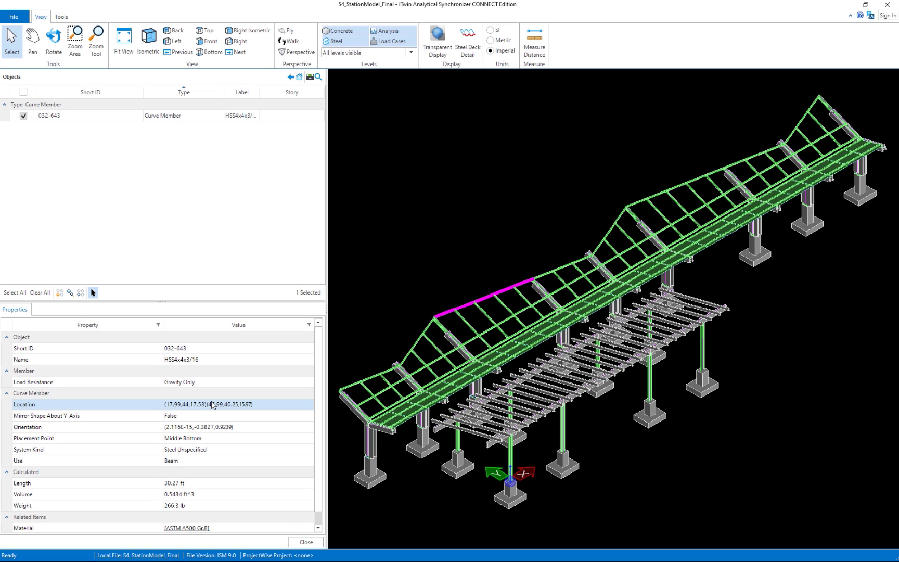
left_click(218, 384)
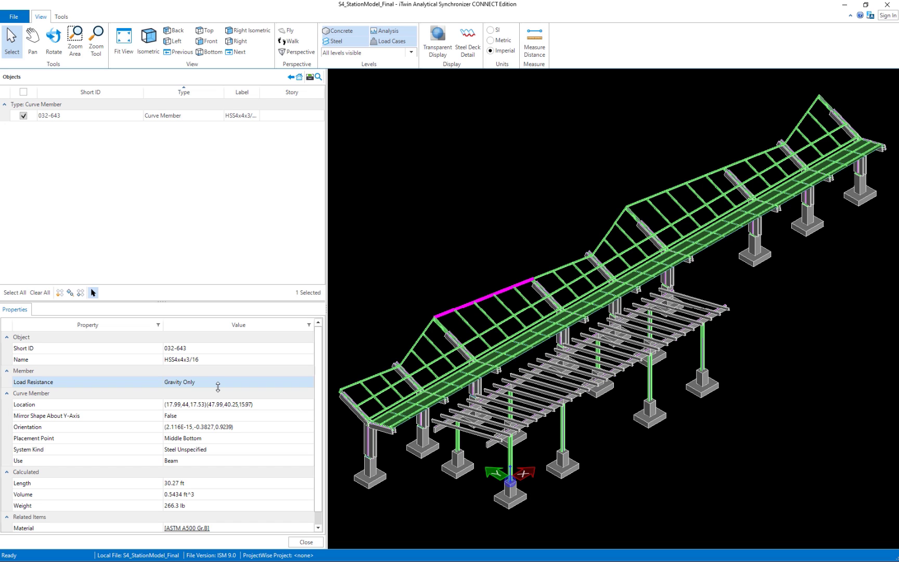
left_click(212, 362)
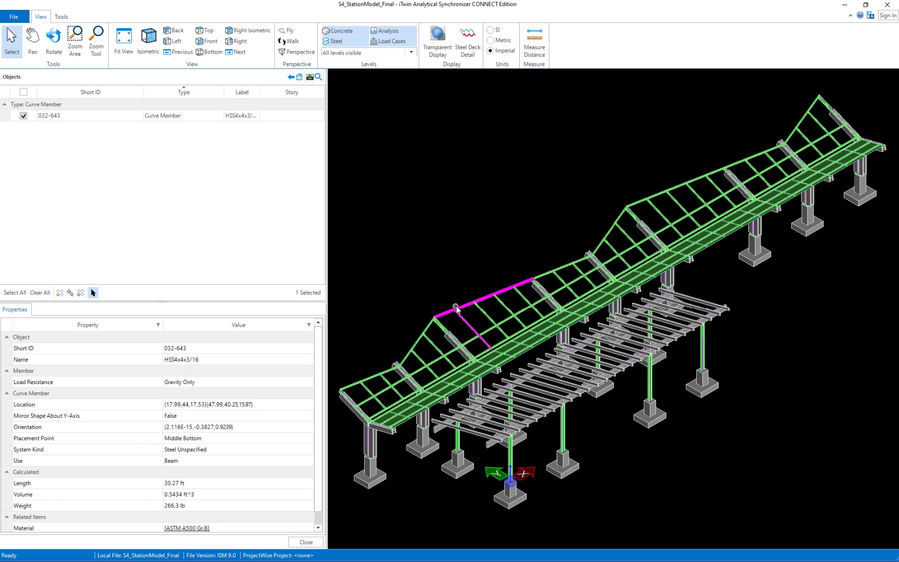
mouse_move(462, 308)
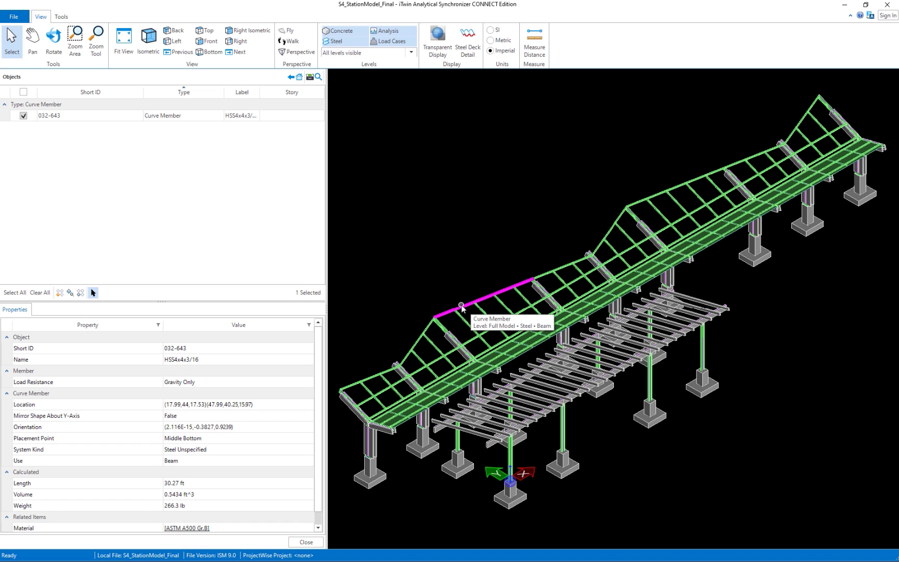
left_click(480, 439)
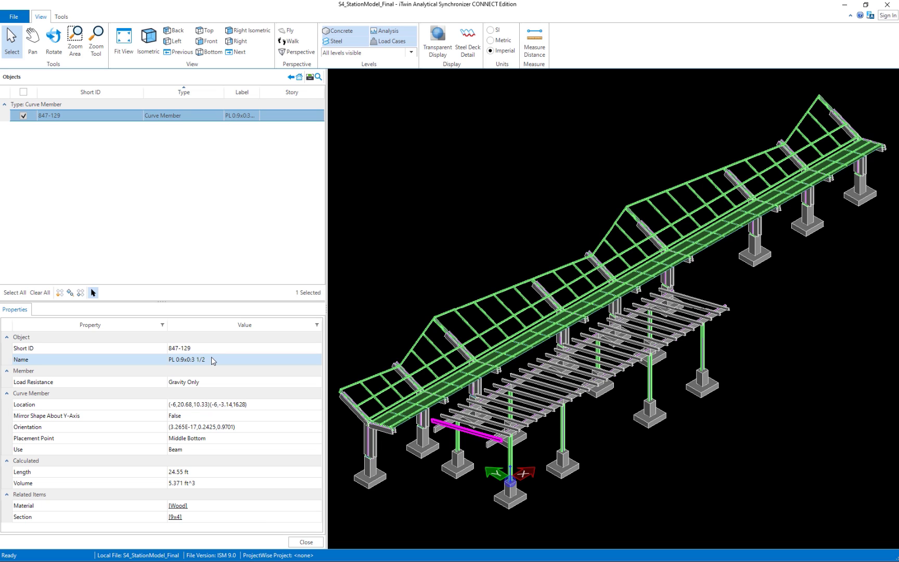
left_click(446, 311)
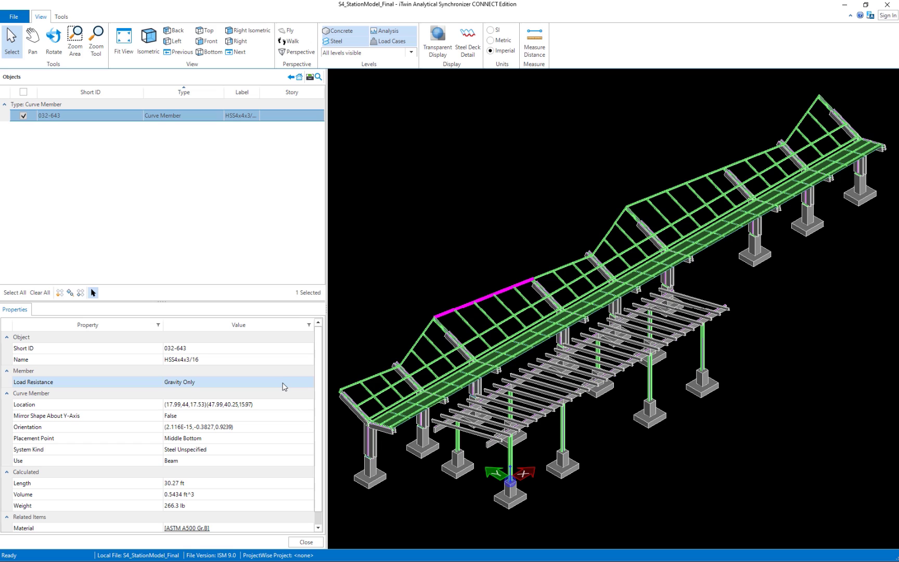
Inspect W10x26 column 981-184's properties, then deselect it and go back to beam 032-643.
left_click(373, 451)
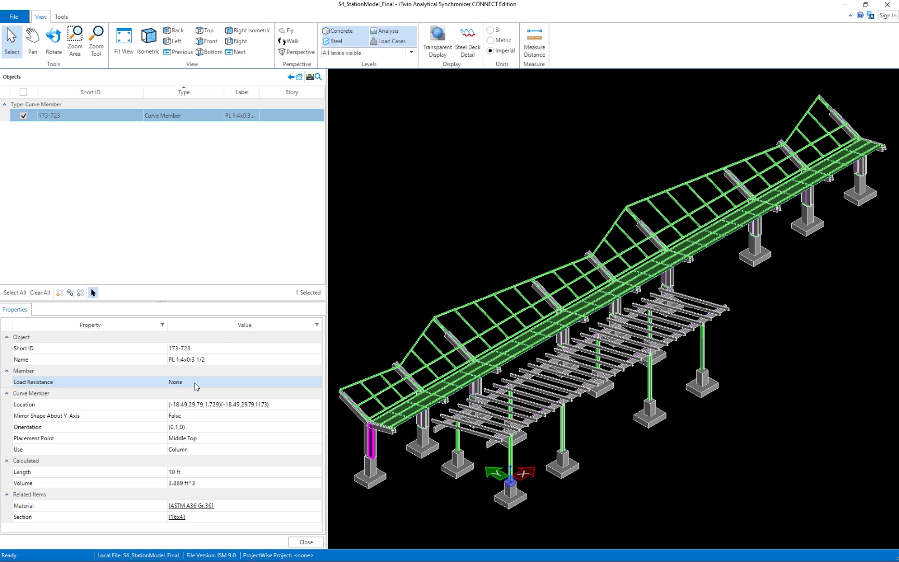
left_click(465, 305)
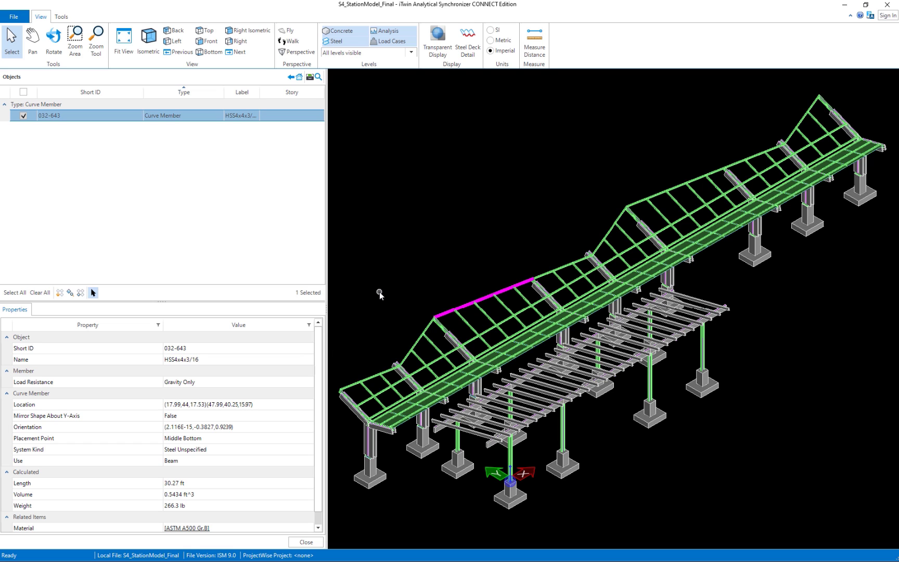
left_click_drag(319, 333, 316, 370)
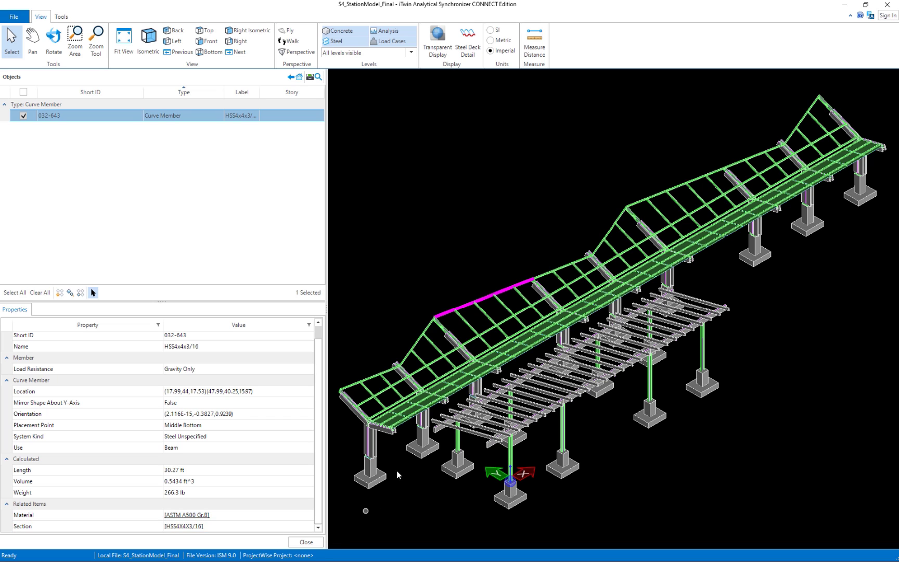
left_click(459, 441)
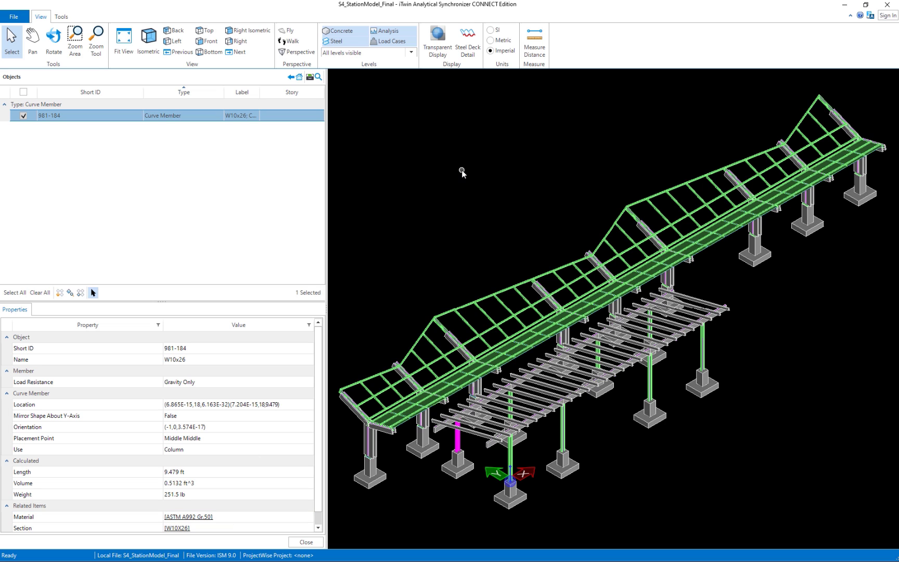
left_click(24, 116)
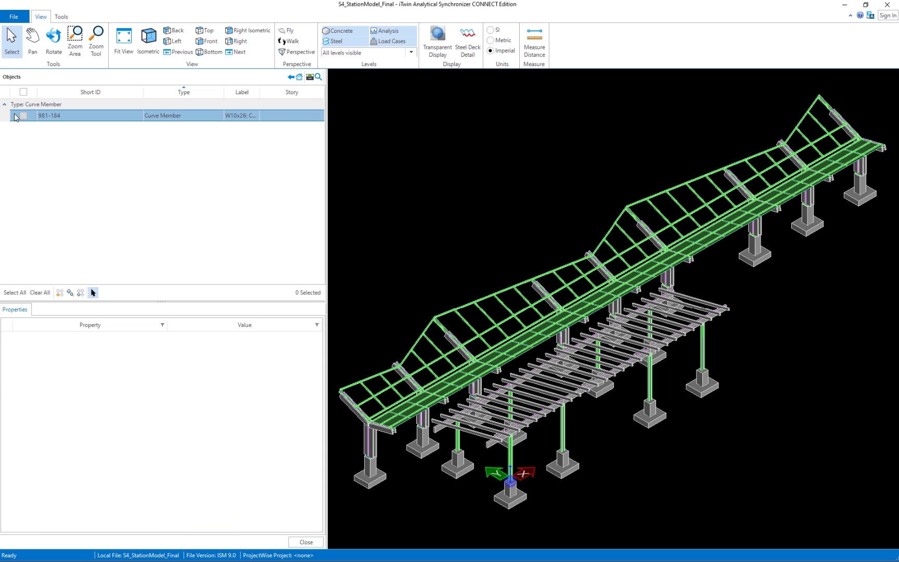
left_click(291, 77)
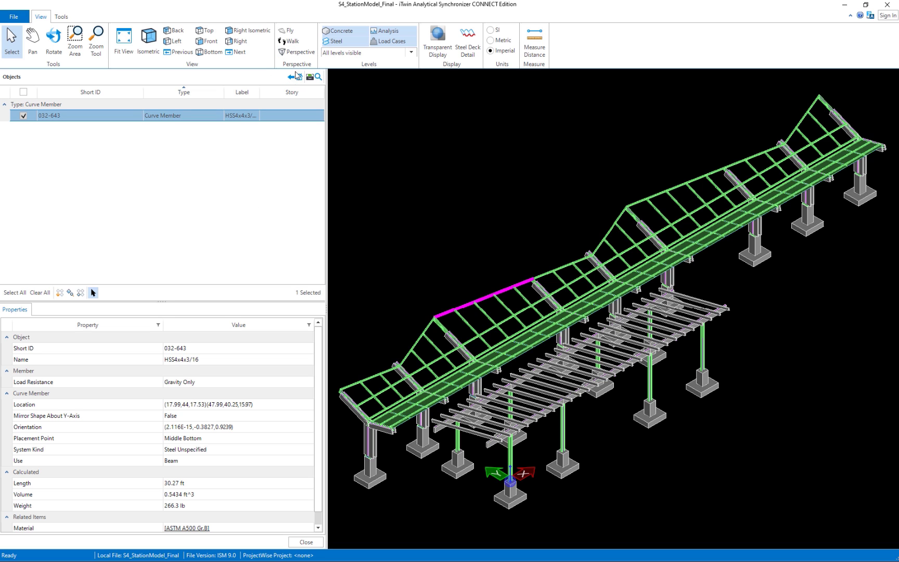
Collapse Curve Member, expand Surface Member and select plate 007-783 beside the front-left column.
left_click(300, 77)
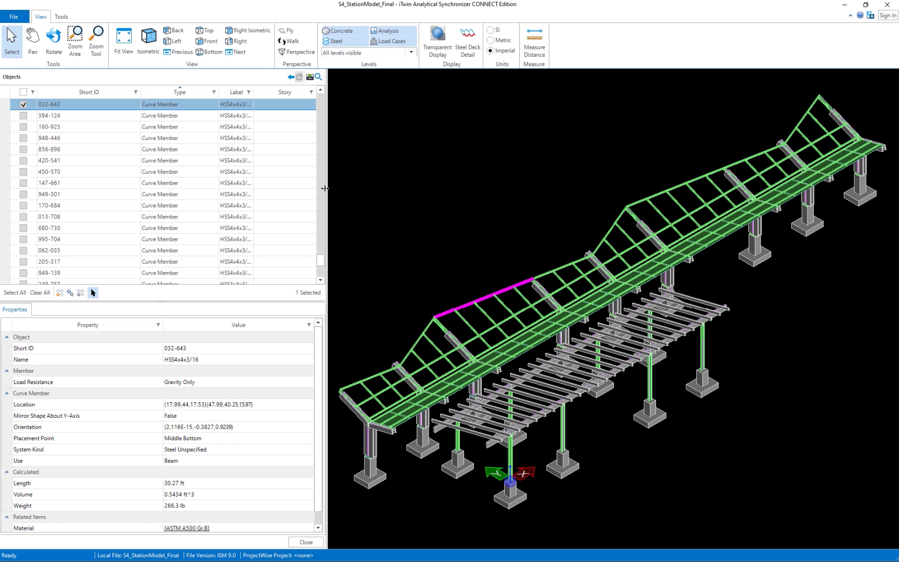
left_click_drag(320, 262, 325, 94)
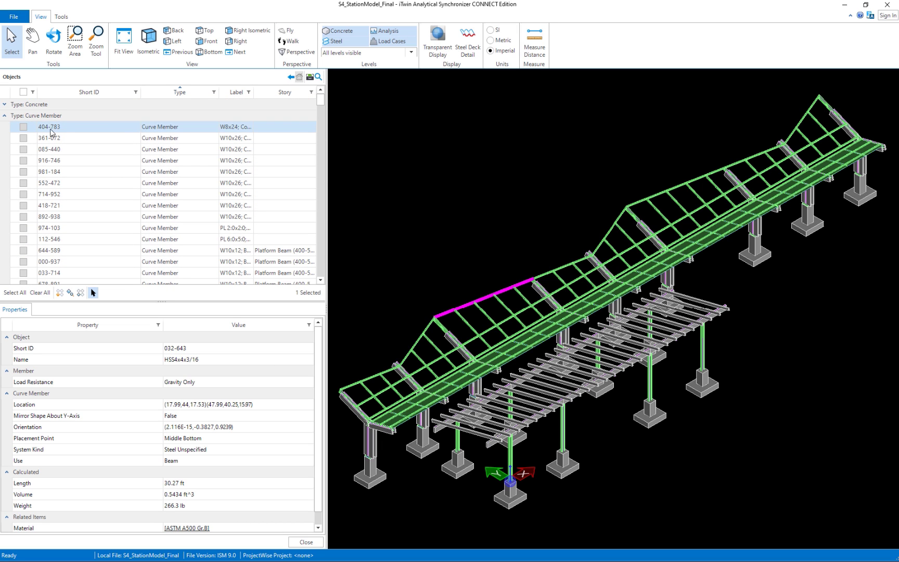
left_click(4, 116)
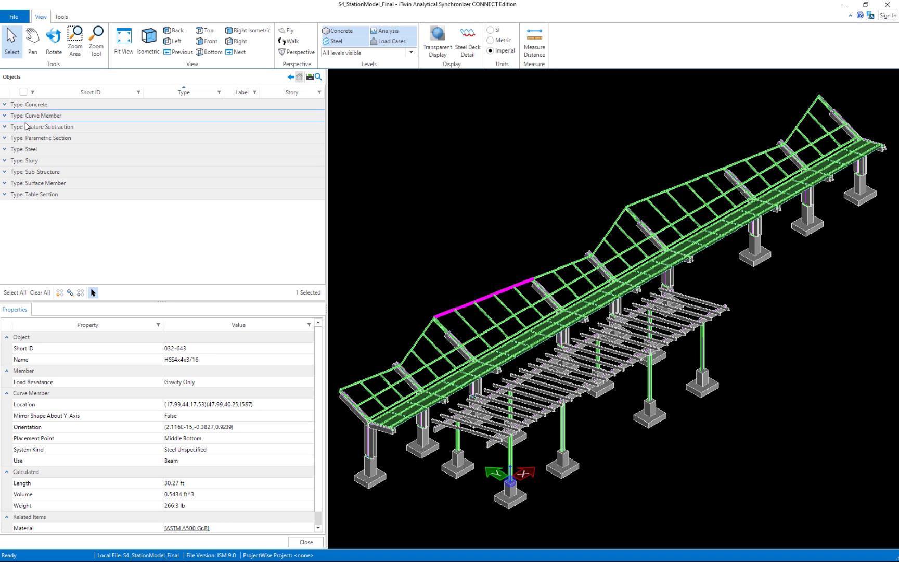
left_click(4, 184)
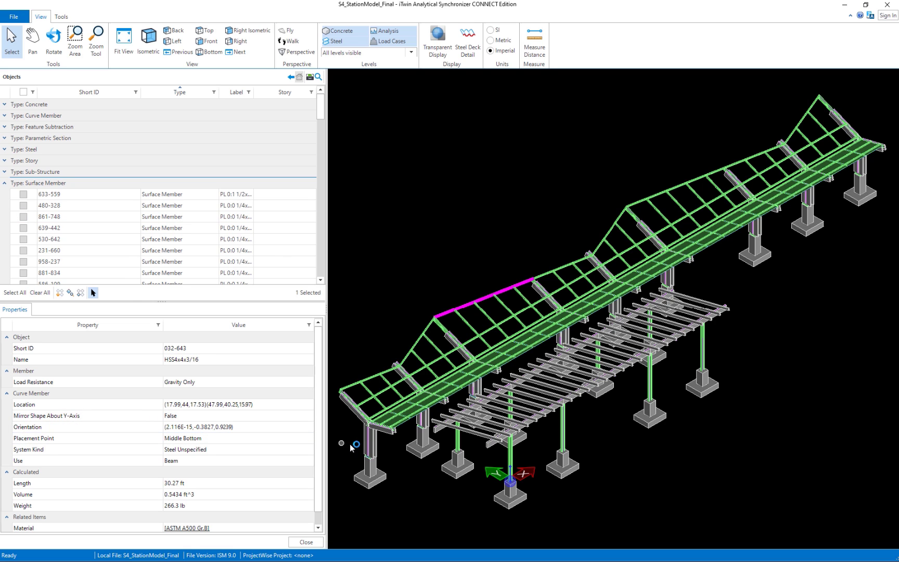
left_click(394, 423)
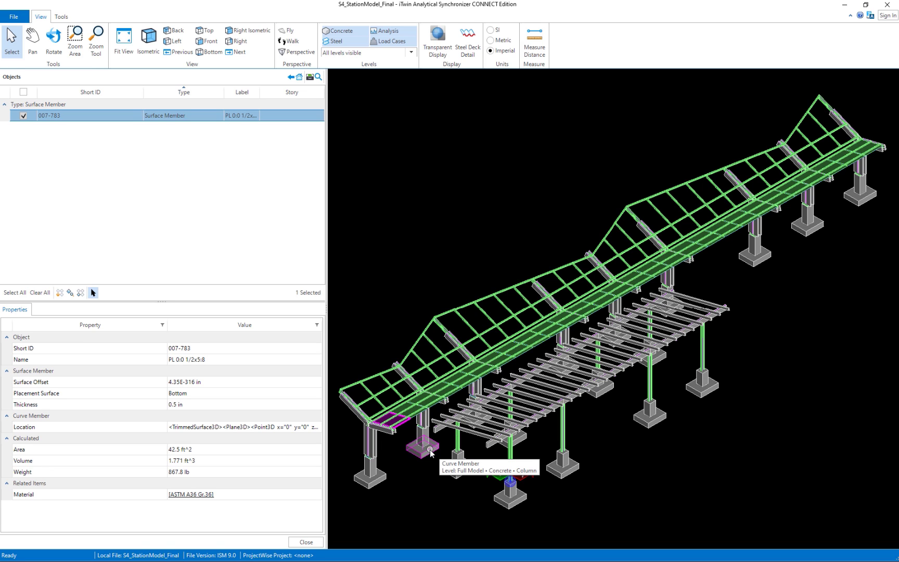
Deselect plate 007-783 and reload the full type-grouped object list, scrolled back to the top.
left_click(23, 116)
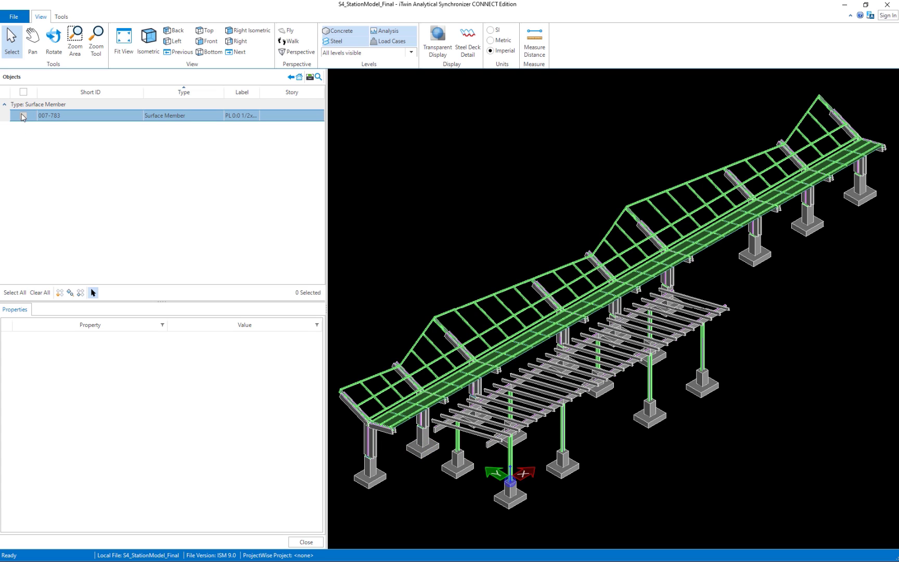
left_click(296, 76)
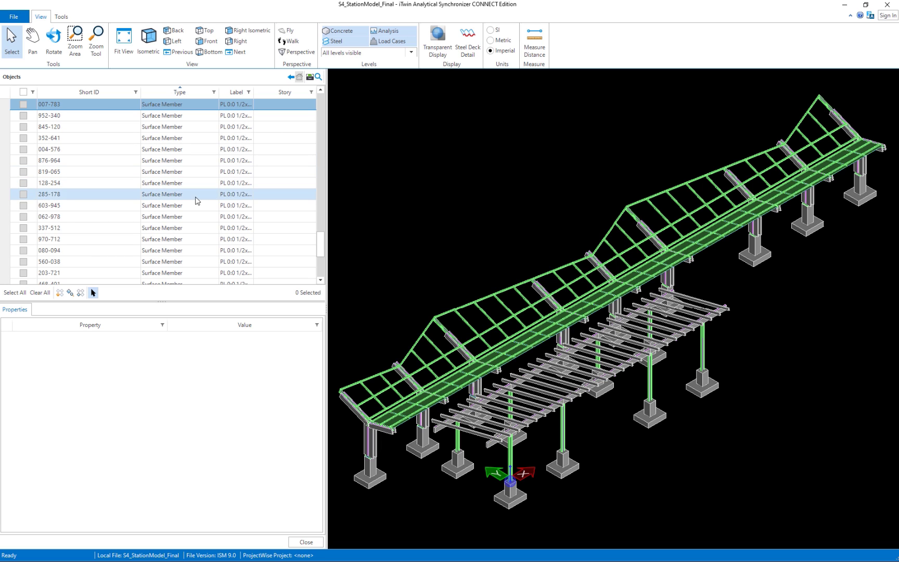
scroll(197, 201, "up", 5)
left_click(232, 116)
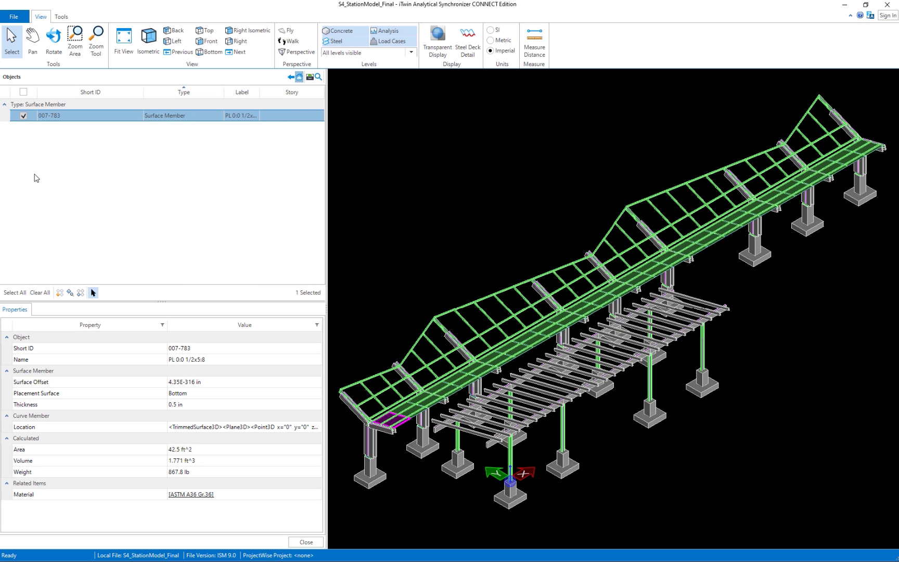
scroll(42, 140, "up", 5)
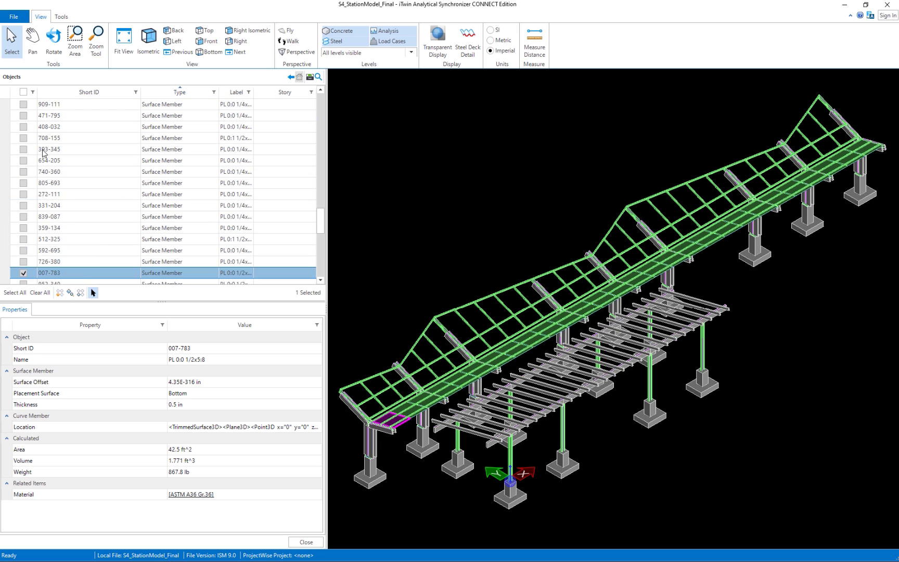
scroll(42, 152, "up", 10)
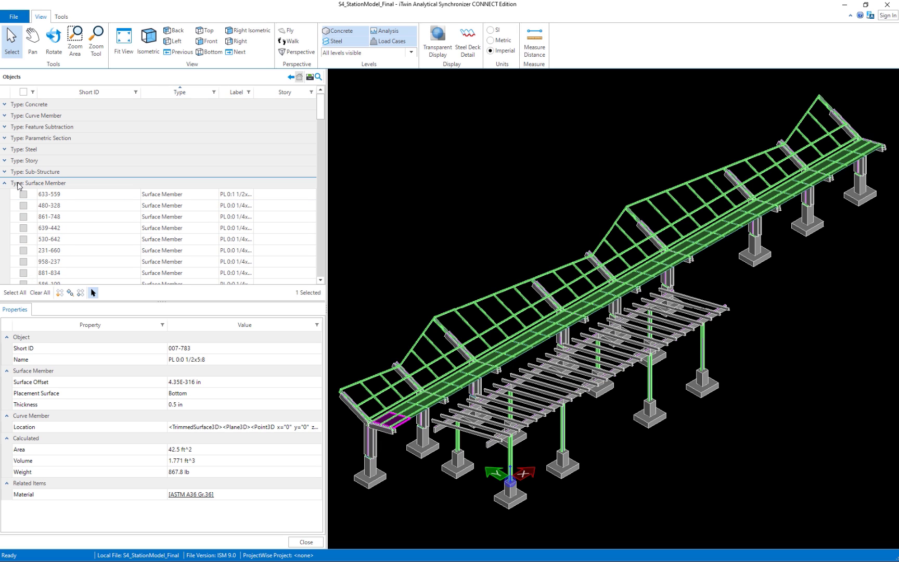
Collapse the Surface Member group and expand the Concrete and Steel material groups.
left_click(4, 183)
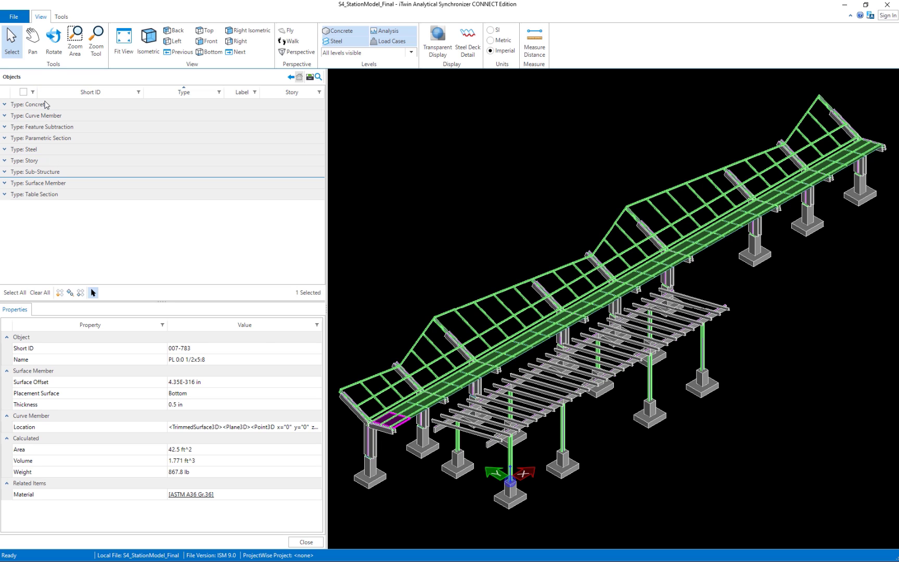
left_click(4, 105)
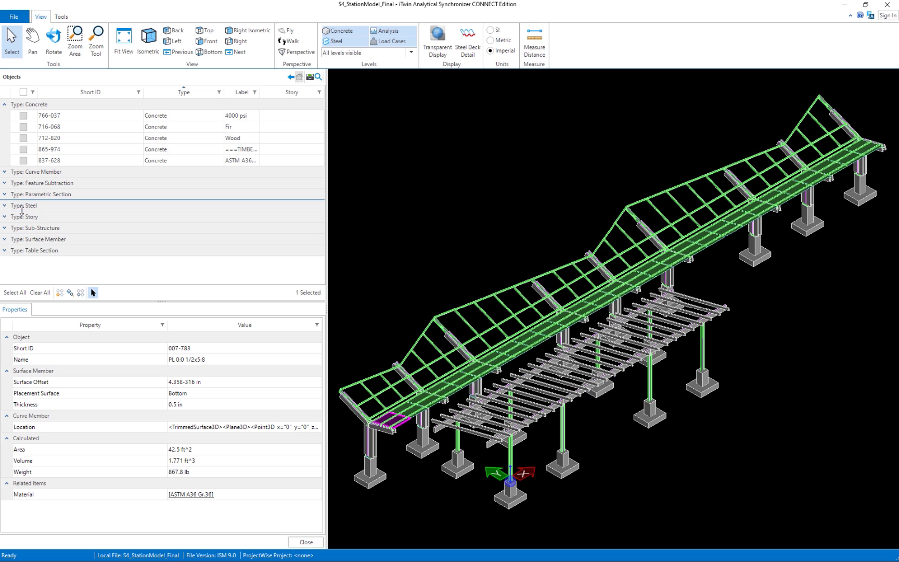
left_click(5, 206)
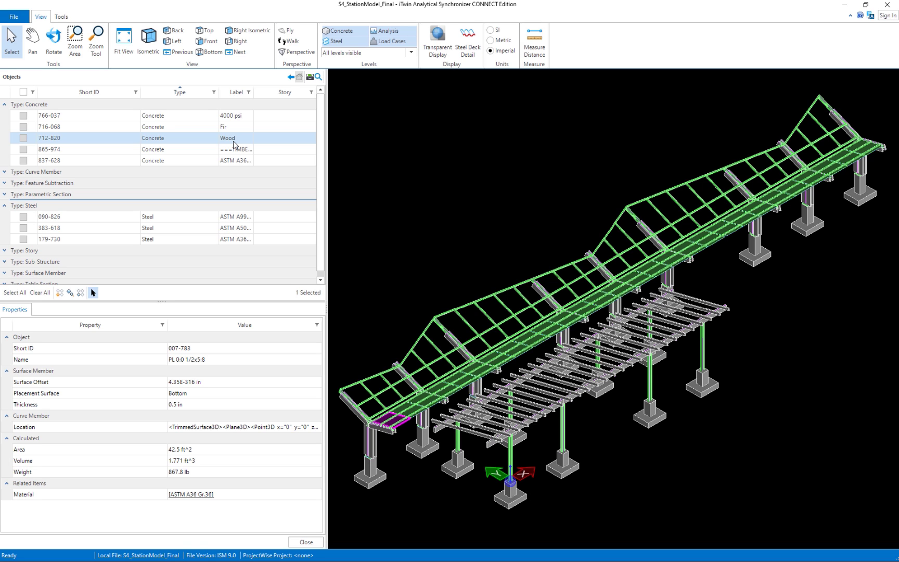
Collapse Concrete and Steel, review the Table Section and Parametric Section groups, then collapse them.
left_click(4, 104)
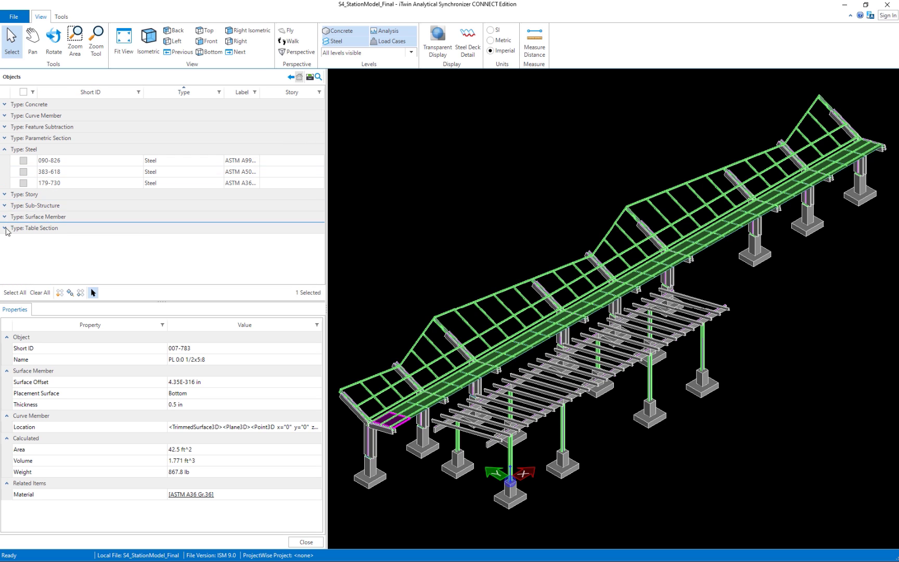
left_click(4, 149)
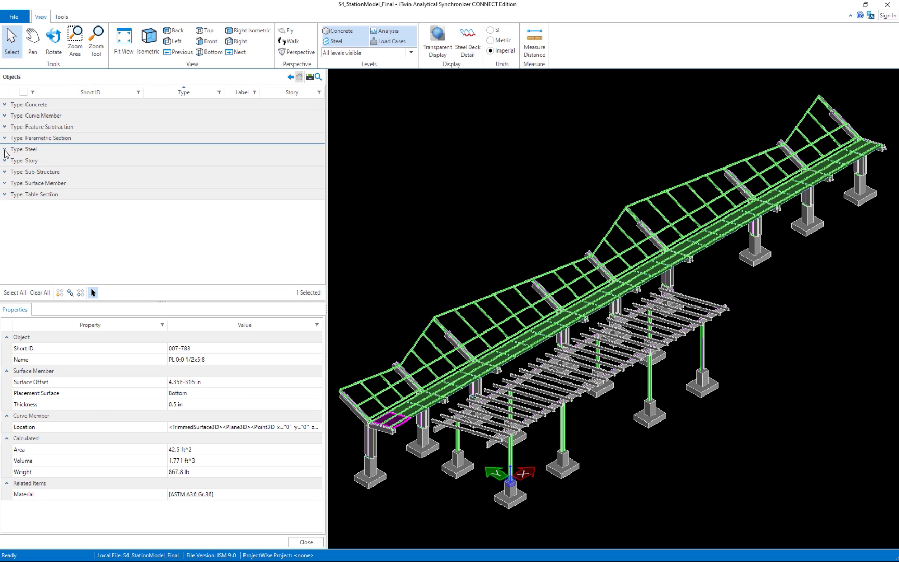
left_click(4, 194)
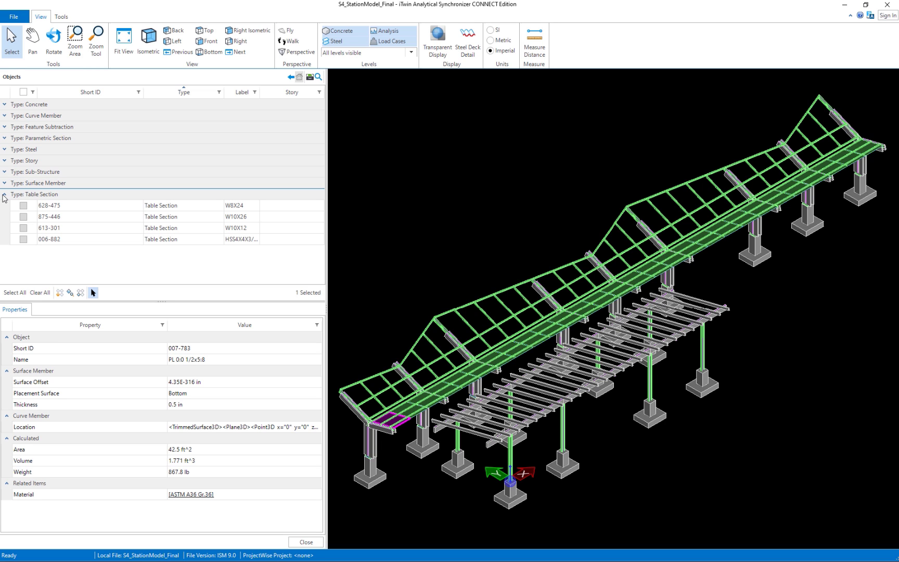
left_click(5, 139)
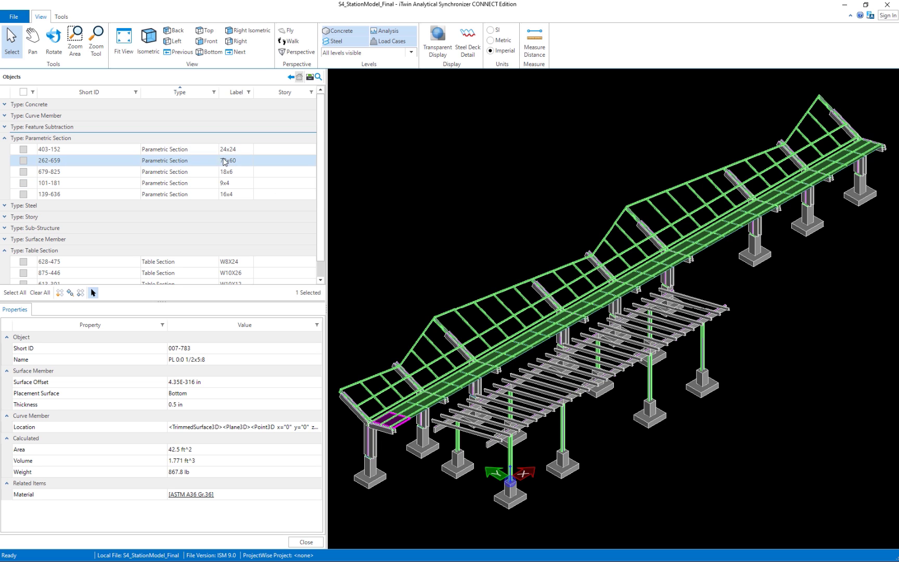
scroll(229, 208, "down", 1)
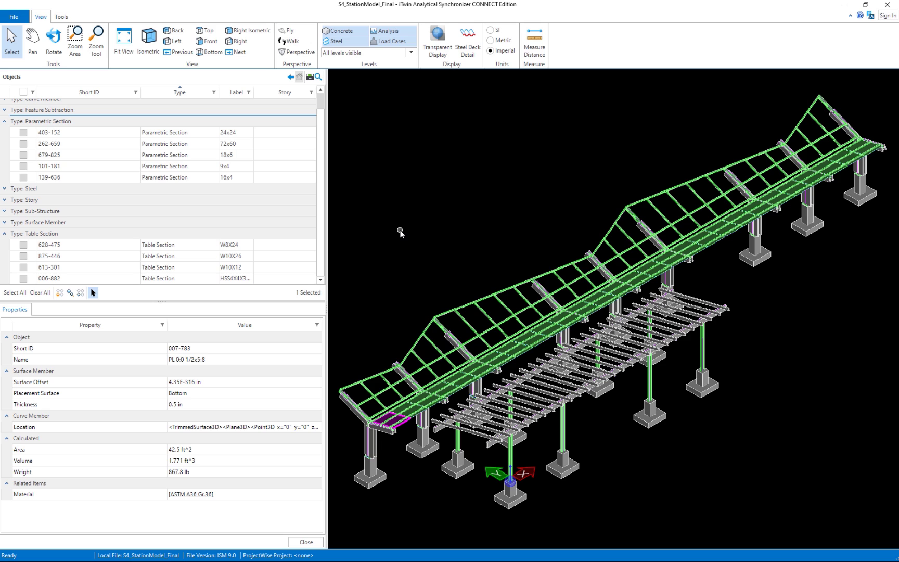
left_click(5, 234)
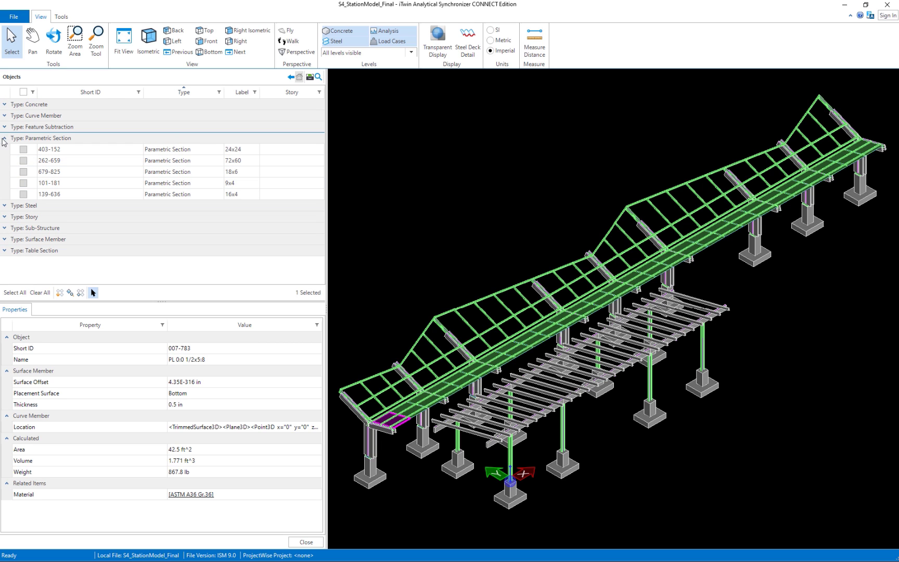
left_click(4, 138)
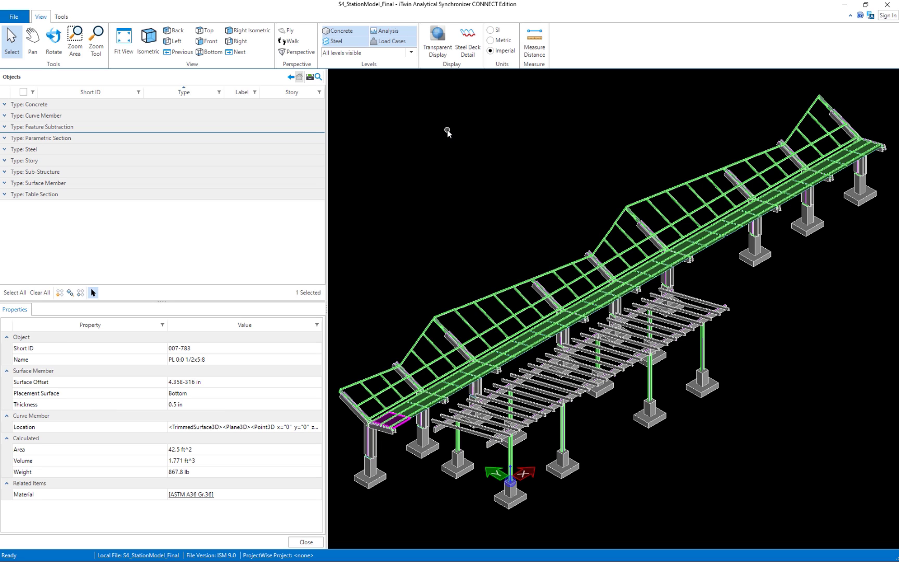
Clear the selection and uncheck Full Model in the Levels list, leaving only the purple stick model.
left_click(449, 165)
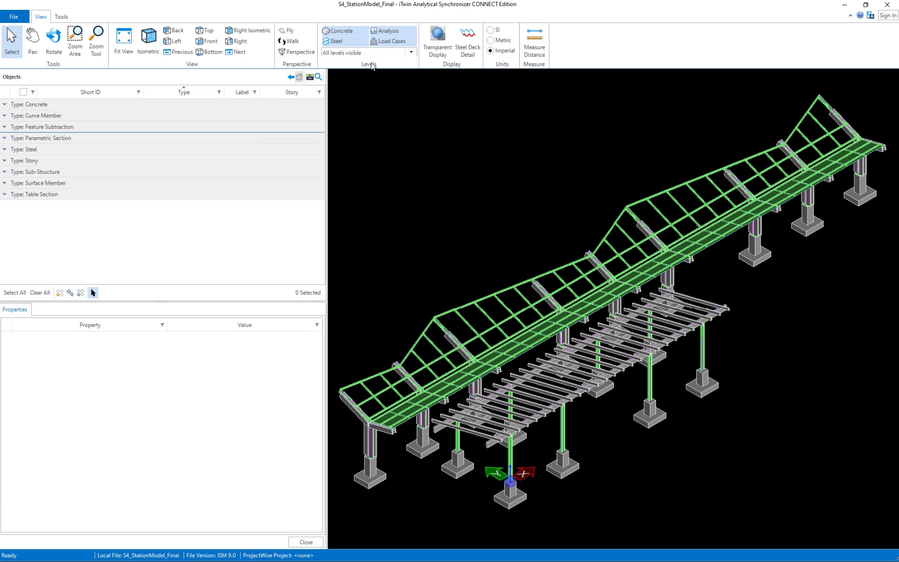
left_click(413, 52)
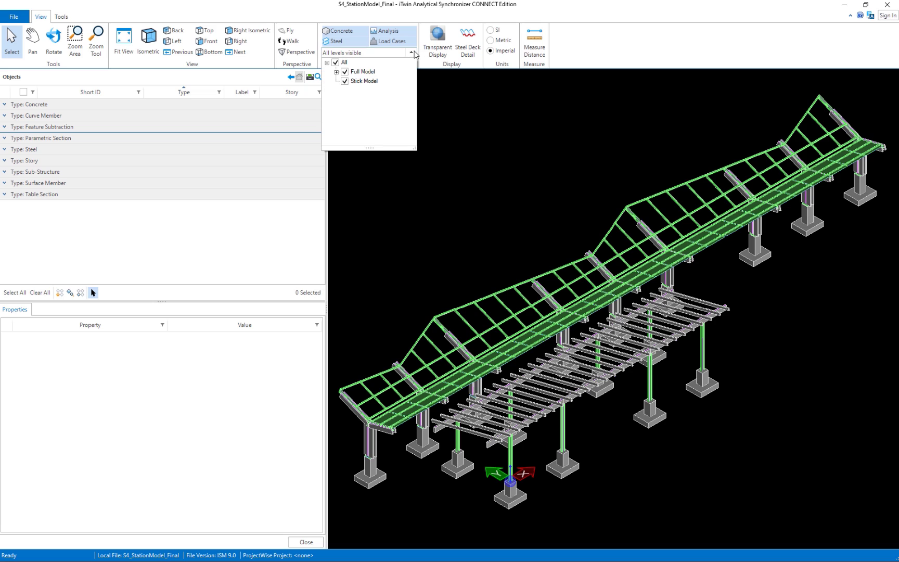
left_click(336, 72)
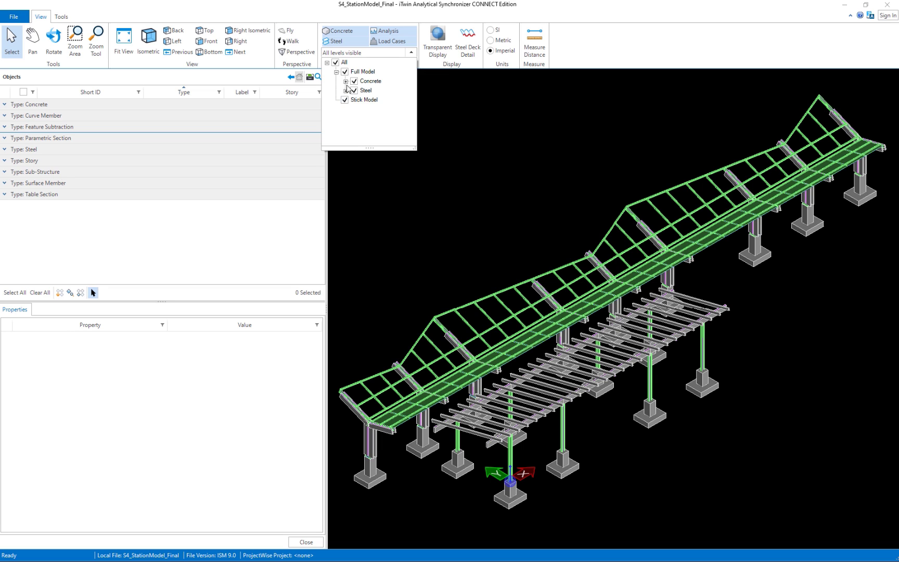
left_click(345, 72)
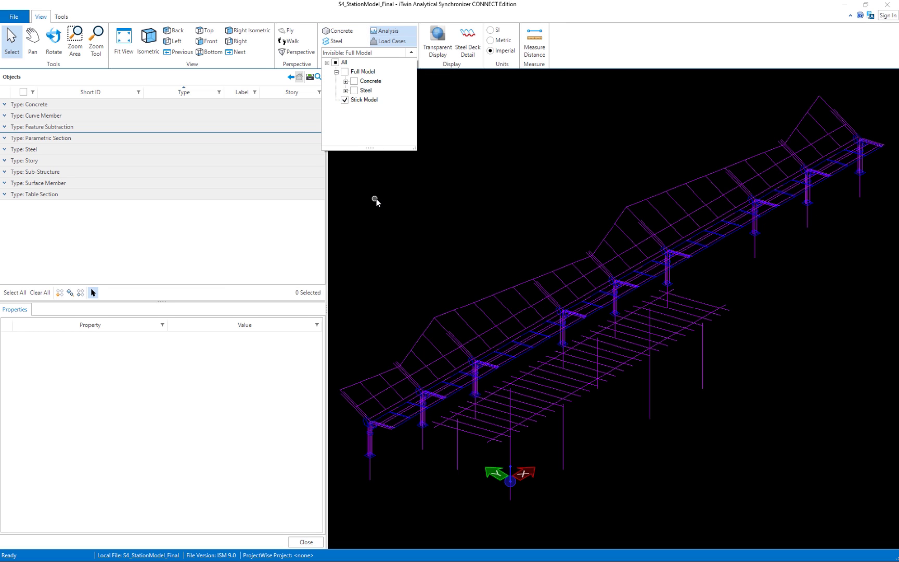
left_click(392, 200)
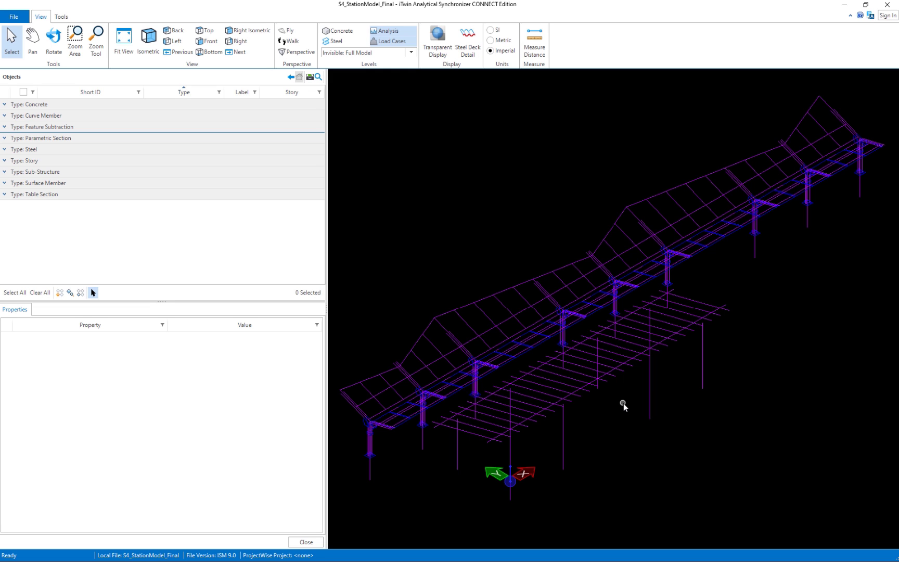
scroll(600, 391, "up", 5)
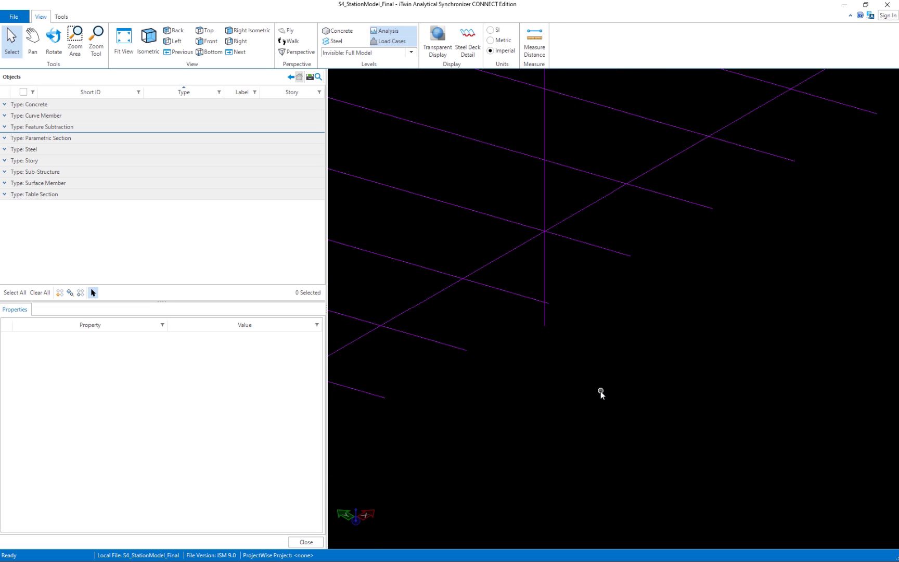
scroll(599, 391, "down", 5)
scroll(705, 327, "up", 5)
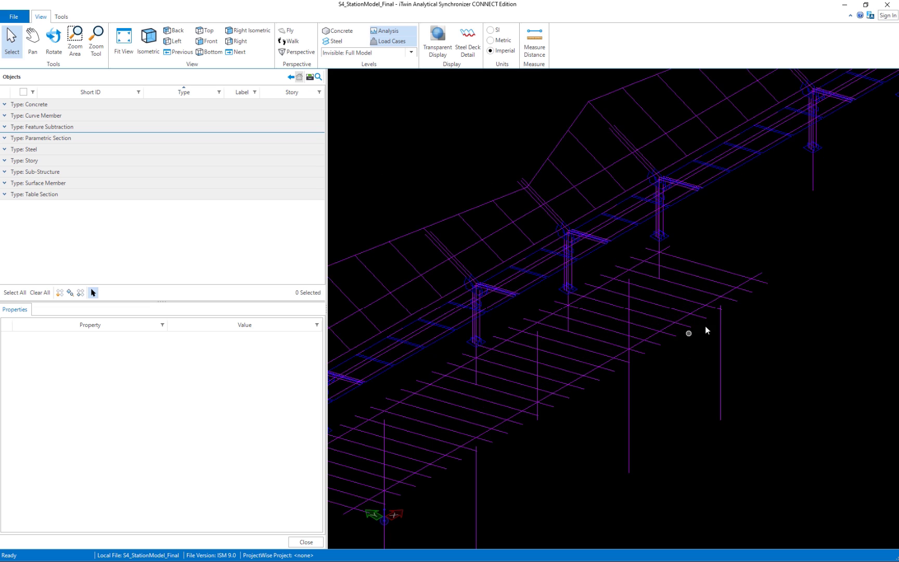
scroll(728, 333, "down", 8)
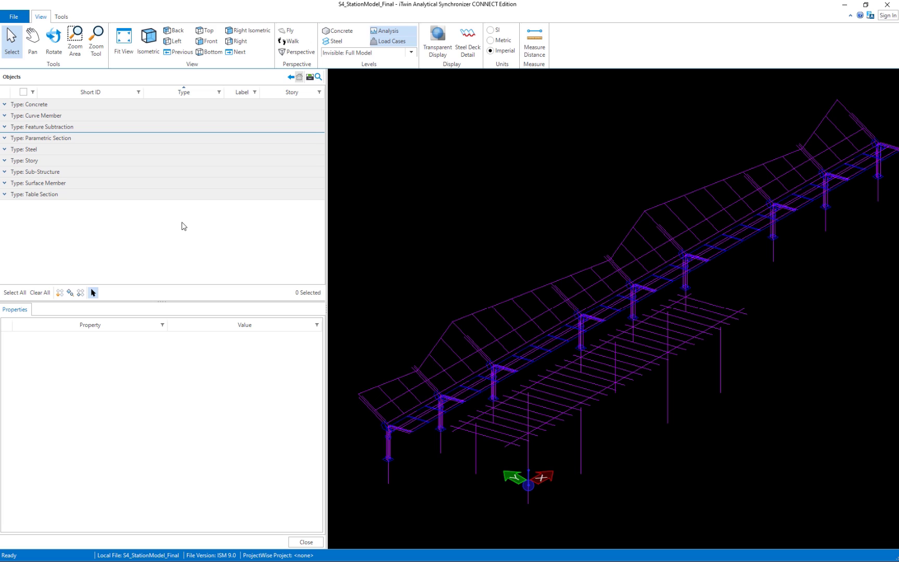
Open Audit Nodes from the Tools tab's Node Operations group, showing 0.01 ft tolerances.
left_click(61, 17)
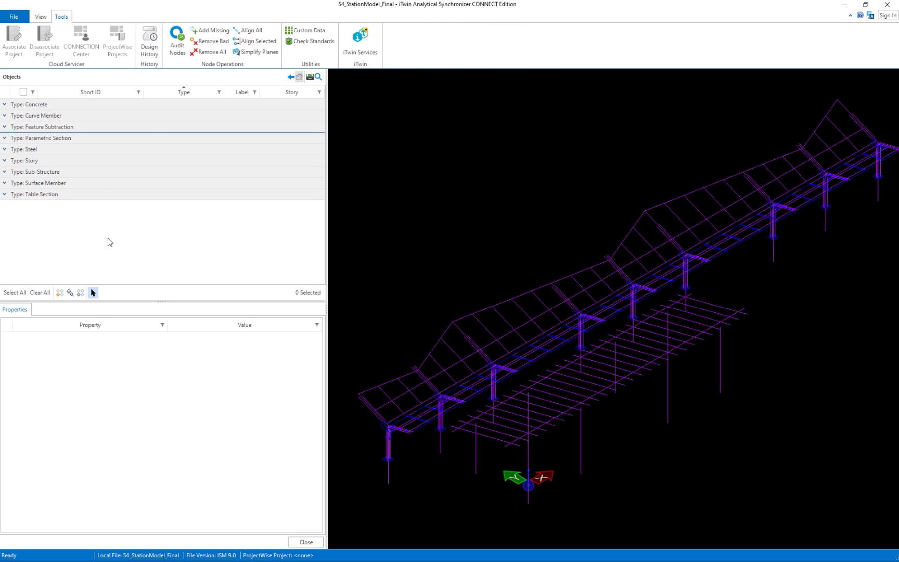
left_click(177, 51)
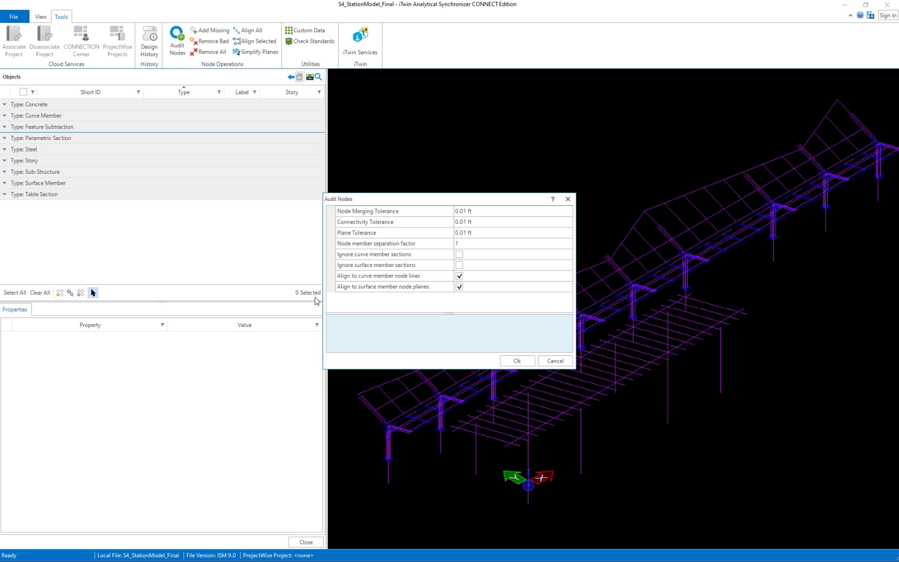
Run Audit Nodes, then select and accept all 1110 added nodes and preview them on the canopy.
left_click(514, 361)
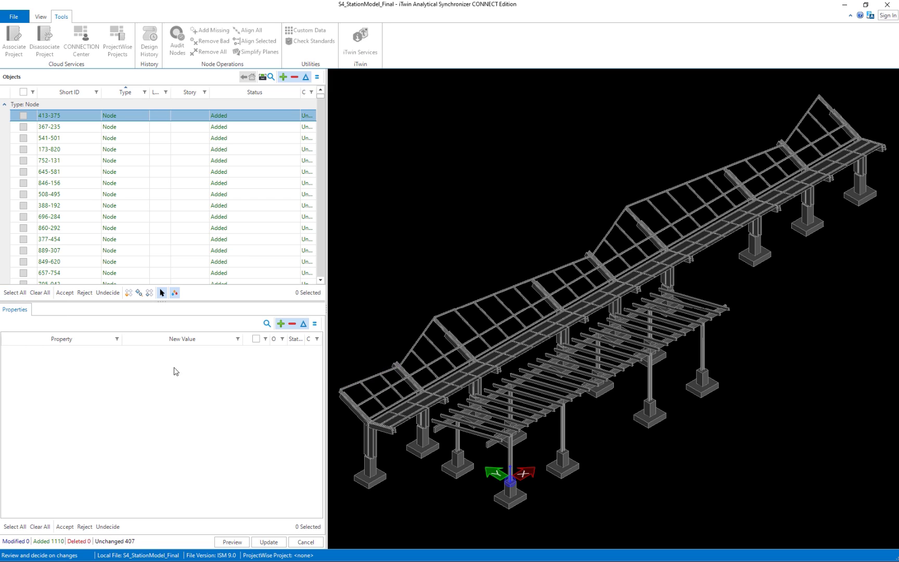
left_click(13, 294)
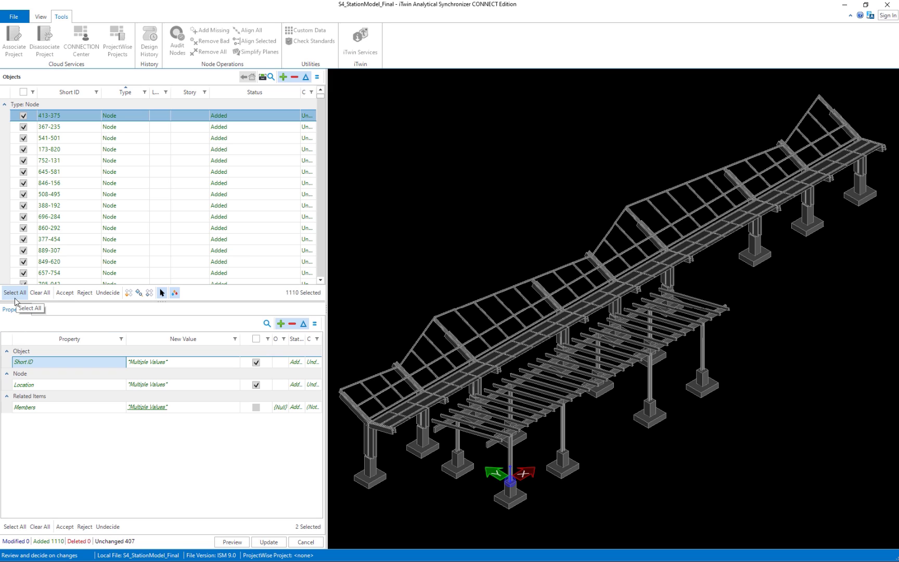
left_click(65, 293)
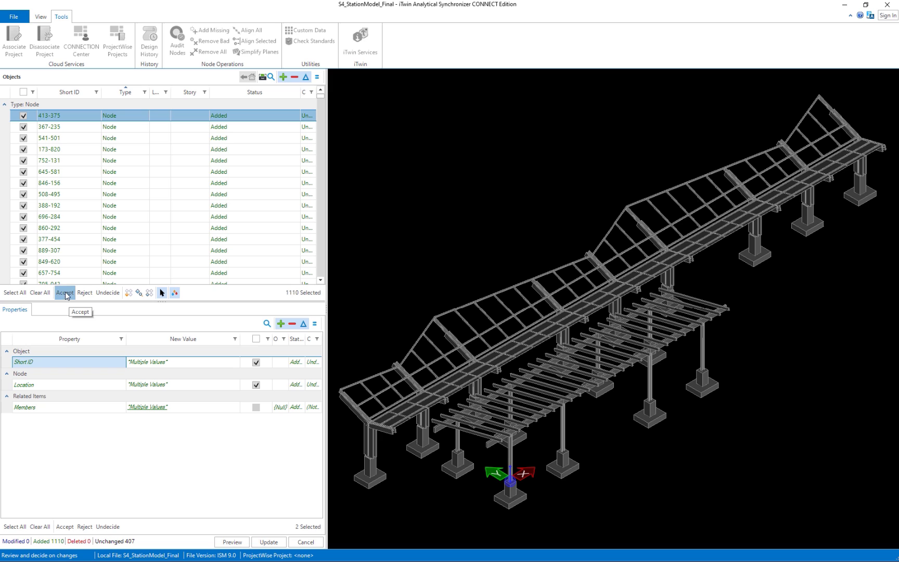
left_click(232, 542)
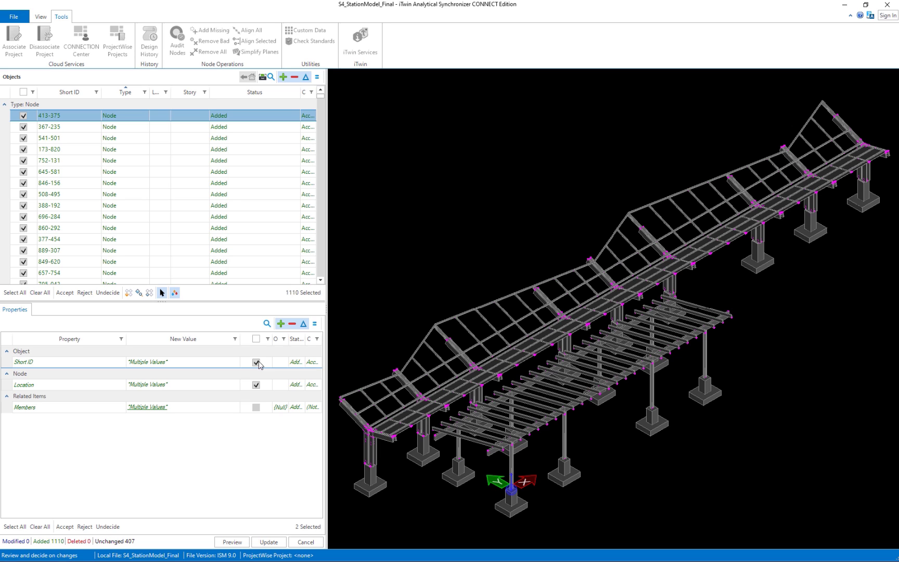
Turn off the Full Model level so only the analytical wireframe remains visible.
left_click(45, 19)
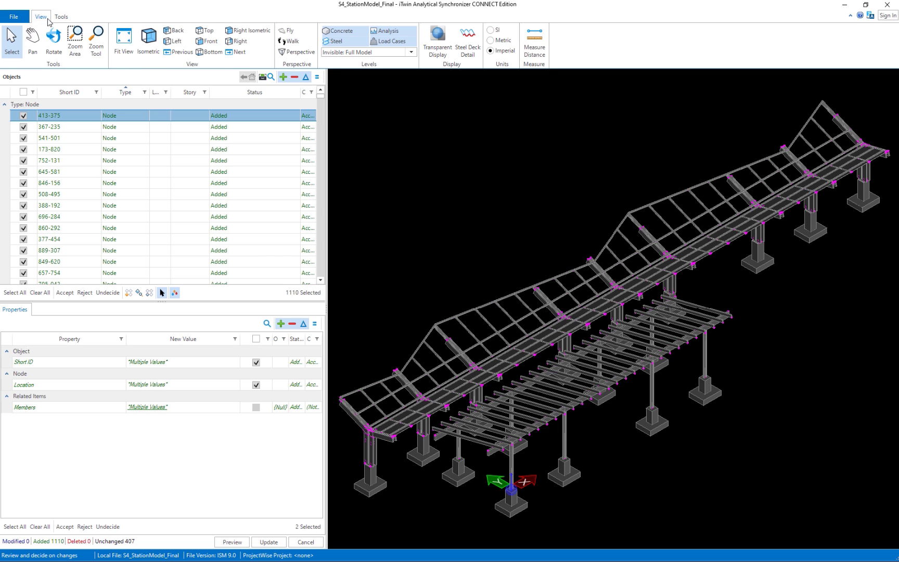
left_click(412, 52)
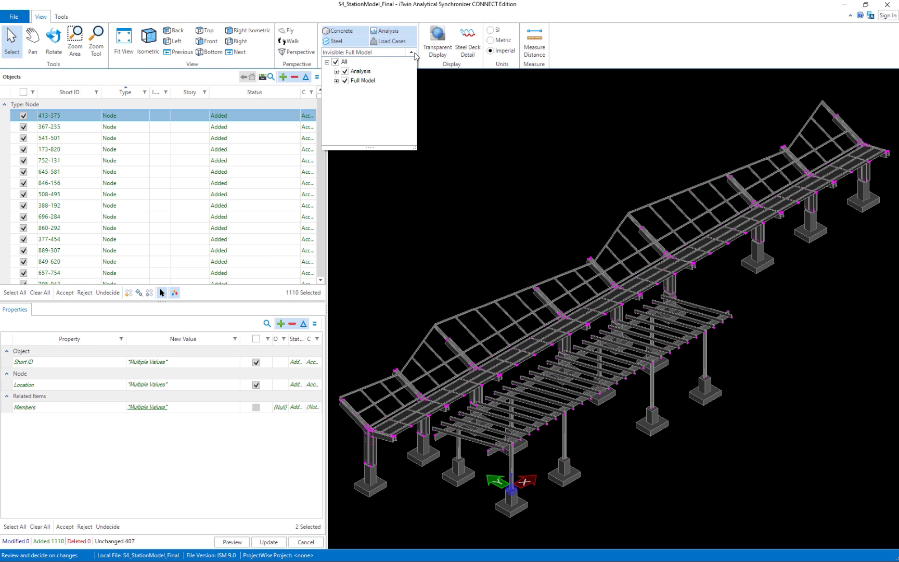
left_click(344, 80)
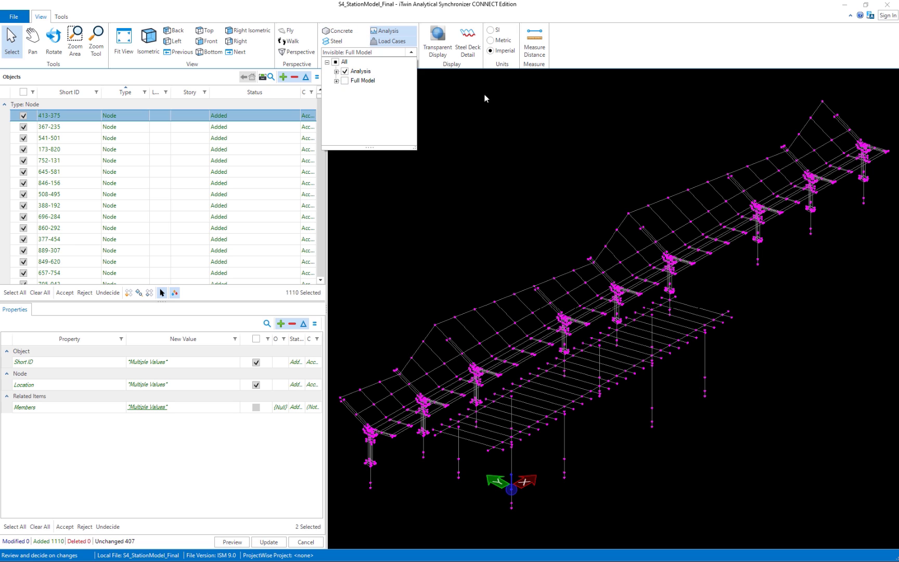
left_click(612, 43)
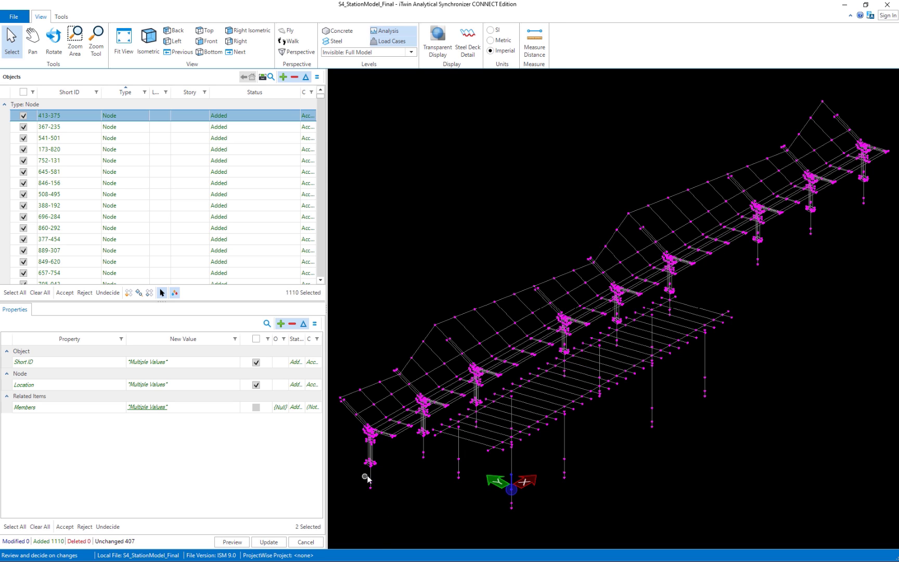
Zoom in and out on the wireframe and pan to show the platform beams.
scroll(368, 475, "up", 5)
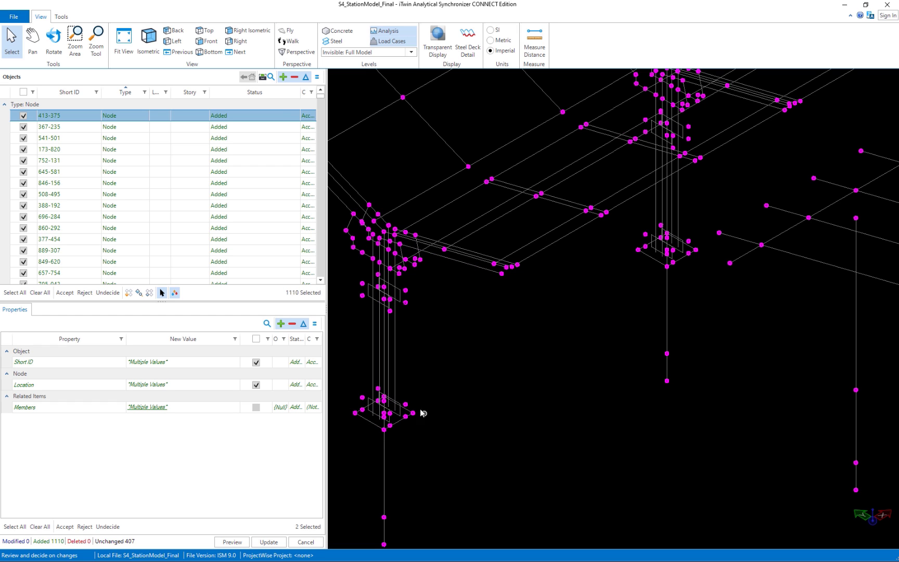
scroll(534, 406, "down", 3)
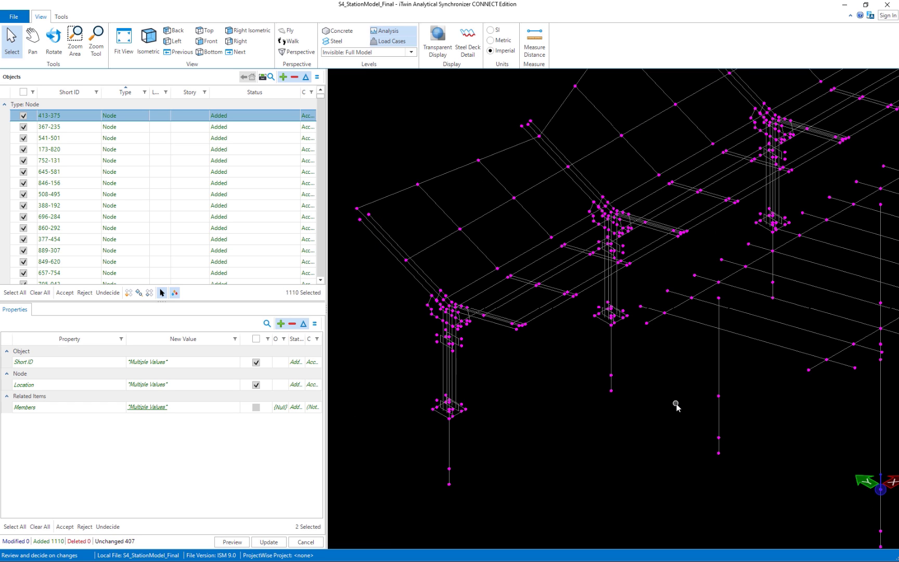
scroll(502, 335, "up", 2)
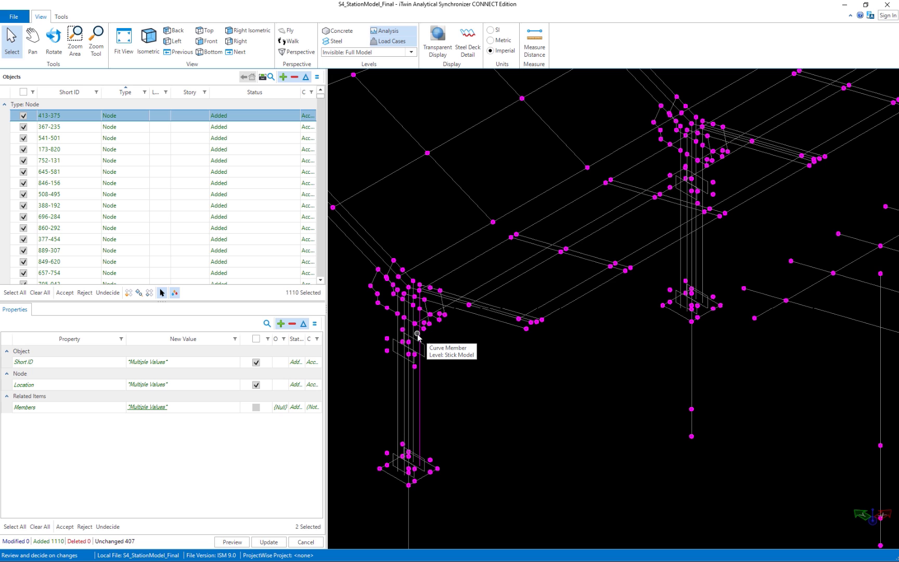
scroll(570, 369, "down", 2)
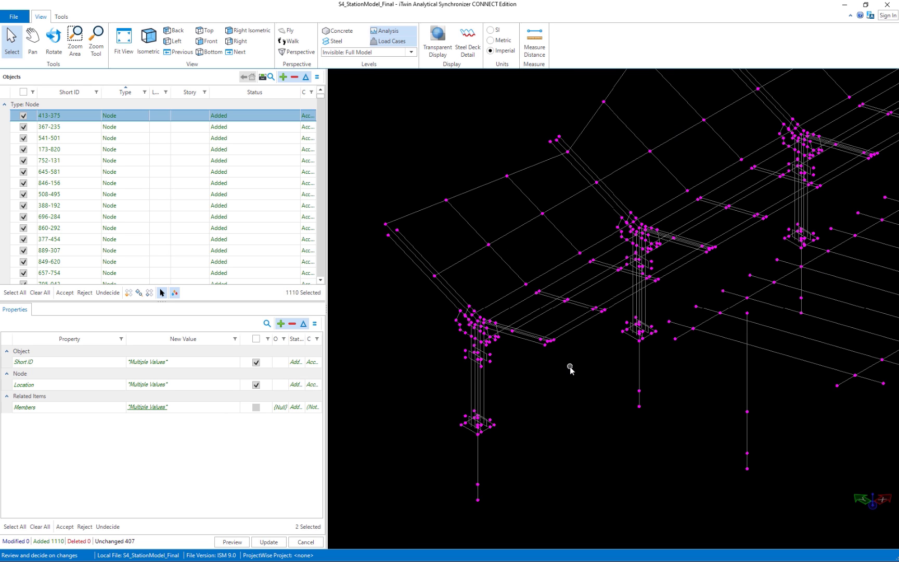
middle_click_drag(678, 373, 404, 378)
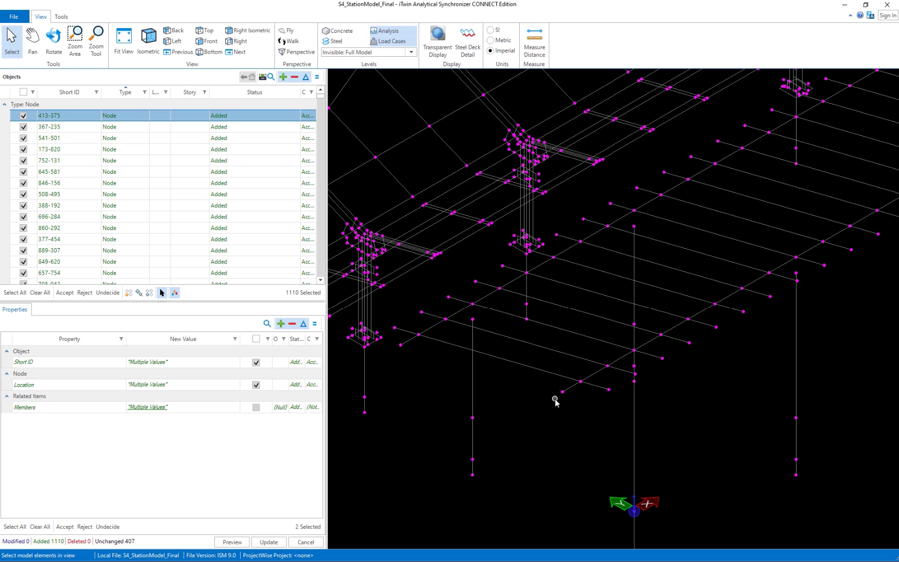
Inspect the nodes of members 341-485, 847-129 and 418-721, then cancel the pending node changes.
left_click(594, 374)
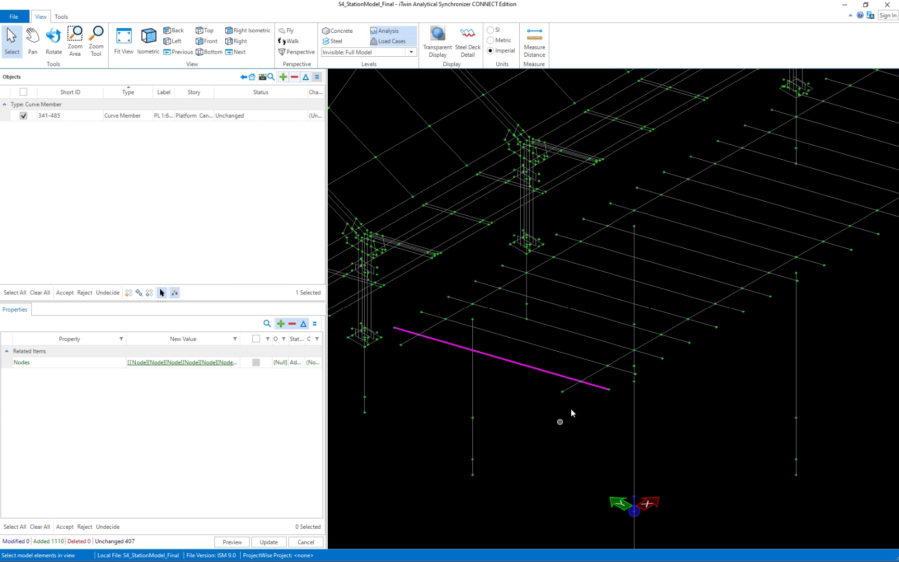
left_click(581, 380)
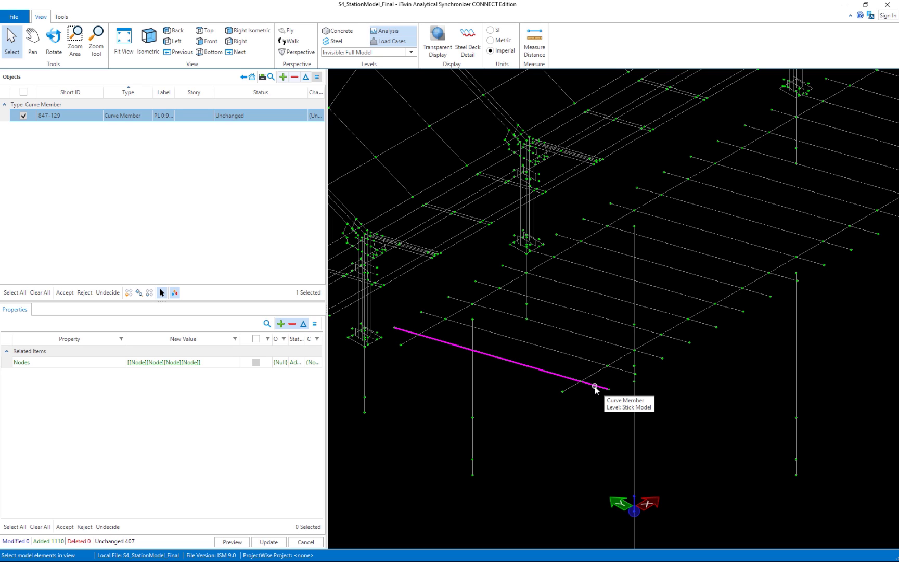
left_click(705, 373)
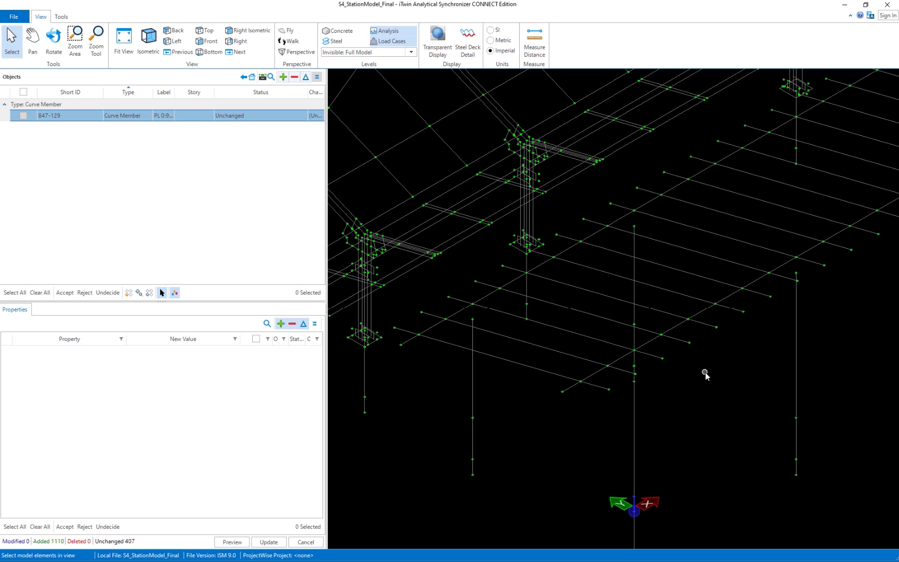
left_click(798, 335)
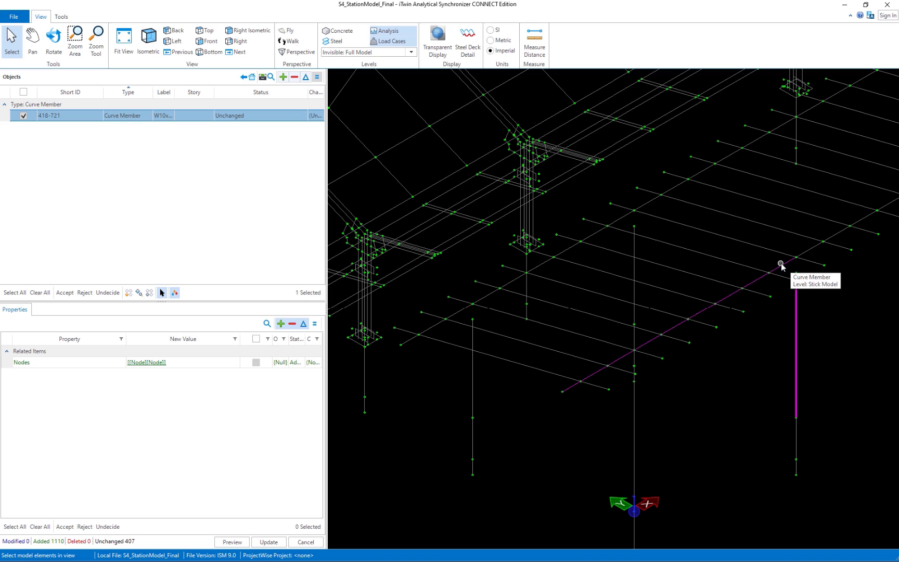
left_click(781, 265)
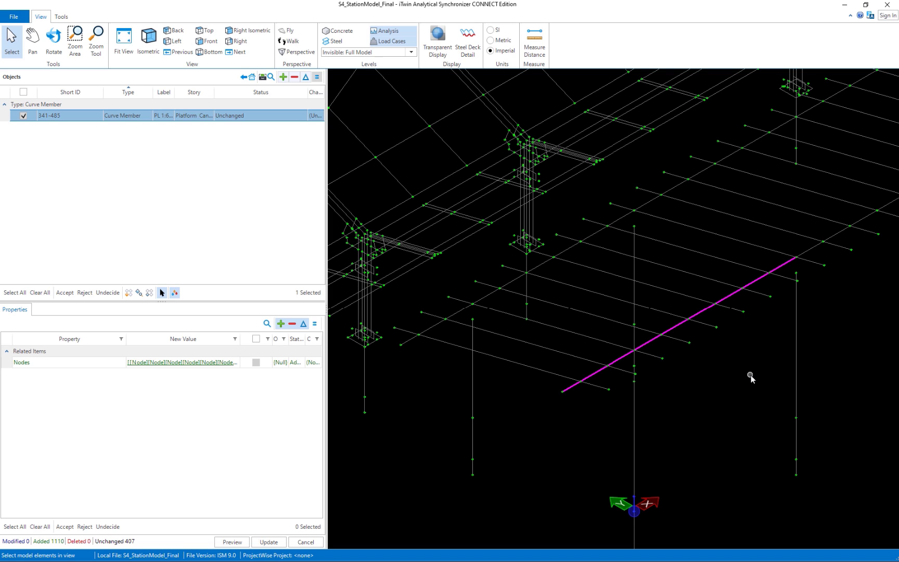
left_click(796, 307)
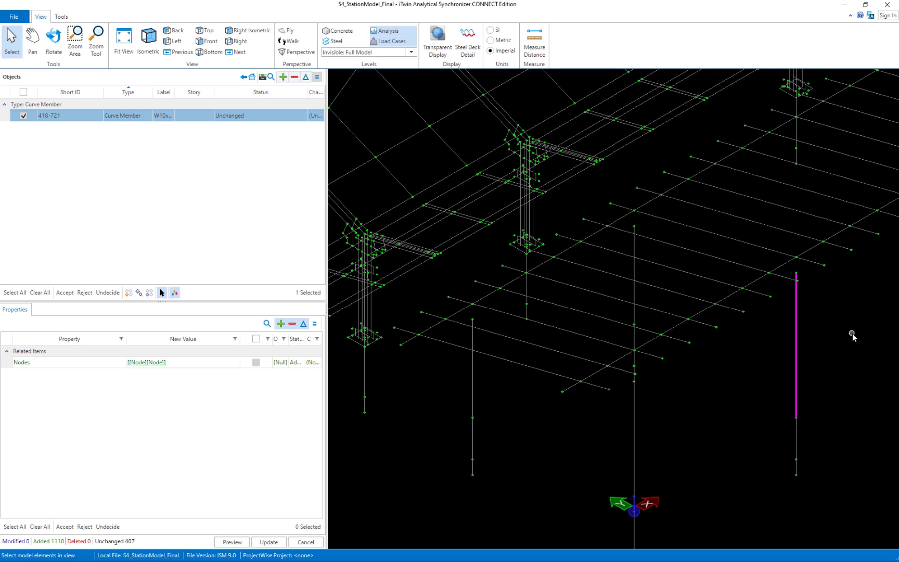
left_click(305, 542)
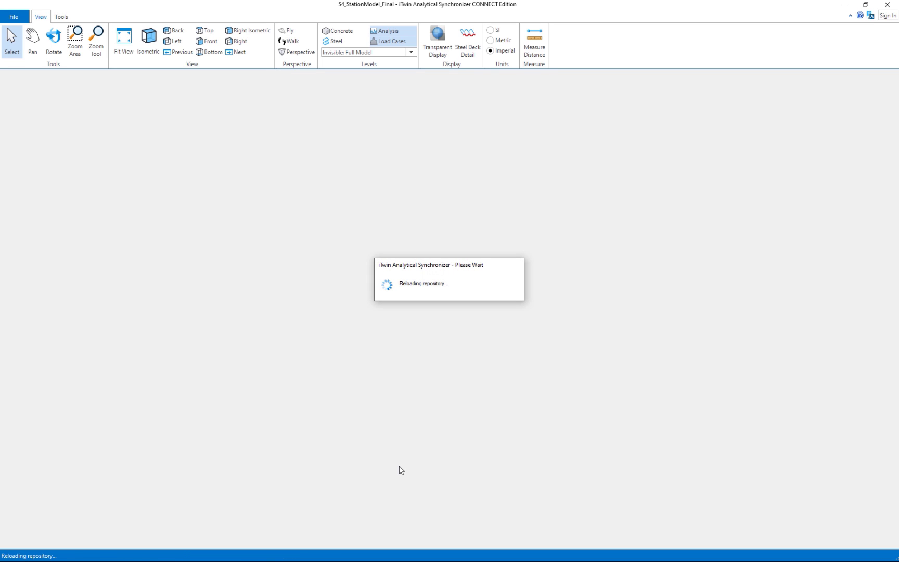